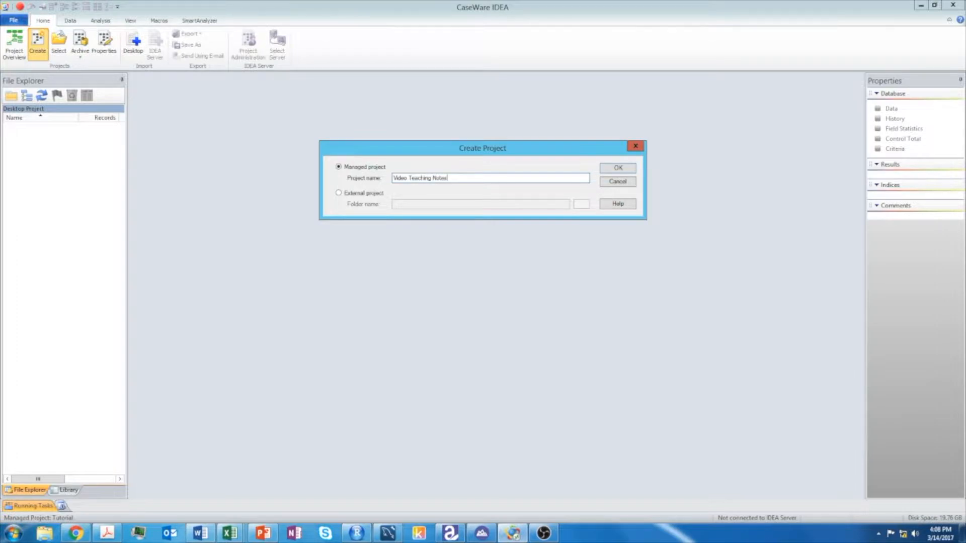
- Create a managed project named Video Teaching Notes
left_click(618, 168)
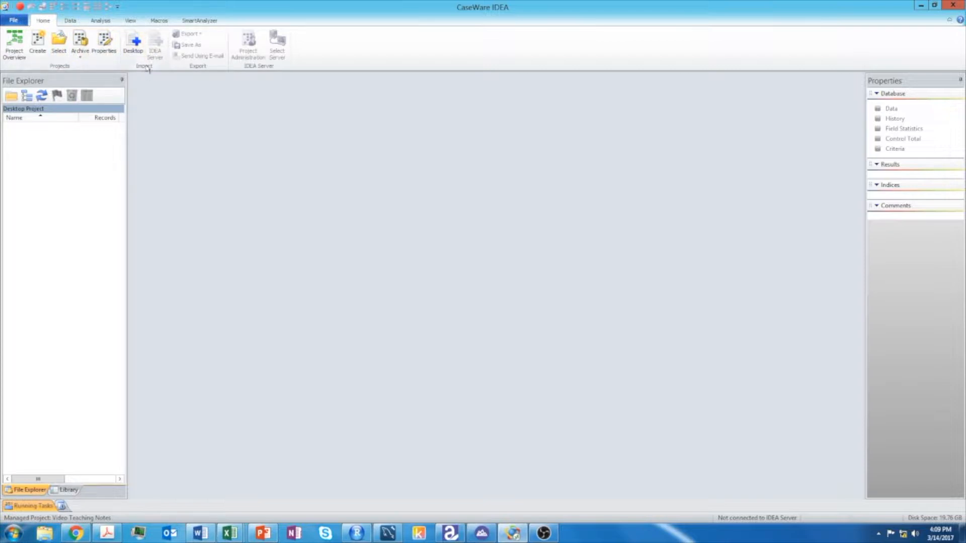
- Start a desktop import in Text format, using SalesFINAL12312016.csv from the Video Teaching Notes Data folder as the source file
left_click(134, 43)
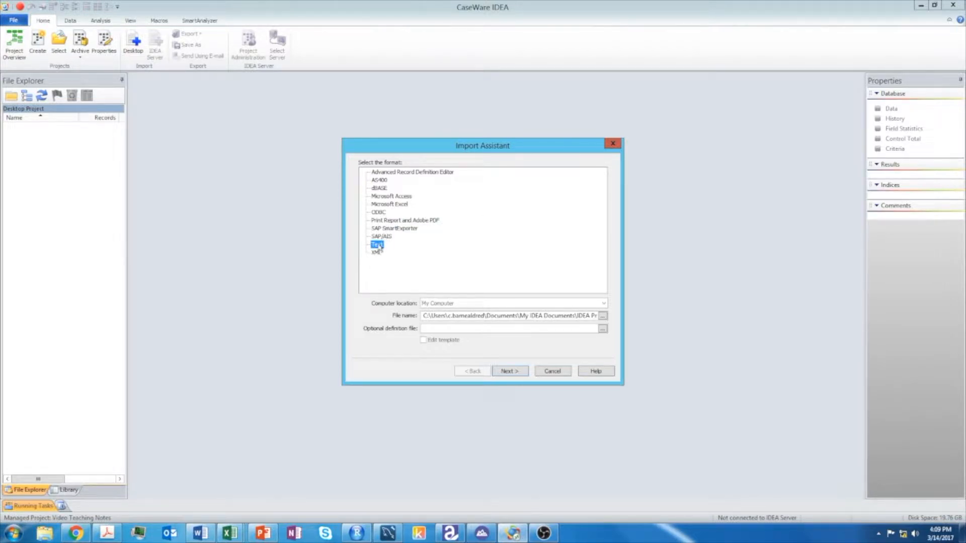
left_click(602, 315)
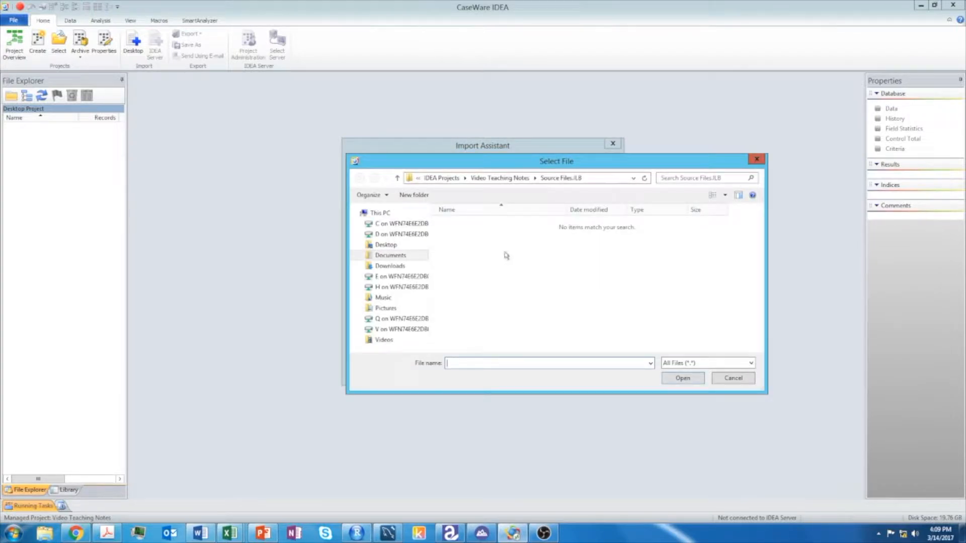
left_click(360, 234)
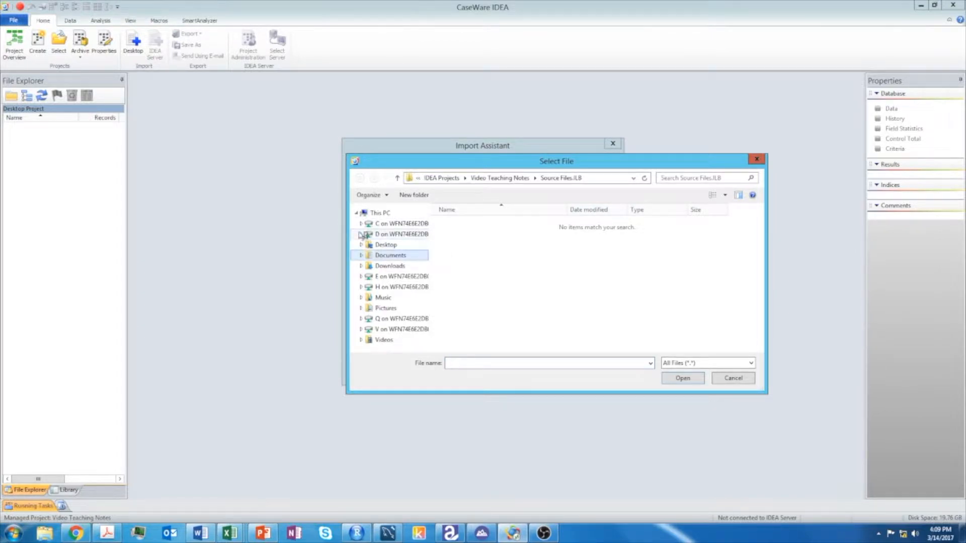
left_click(611, 279)
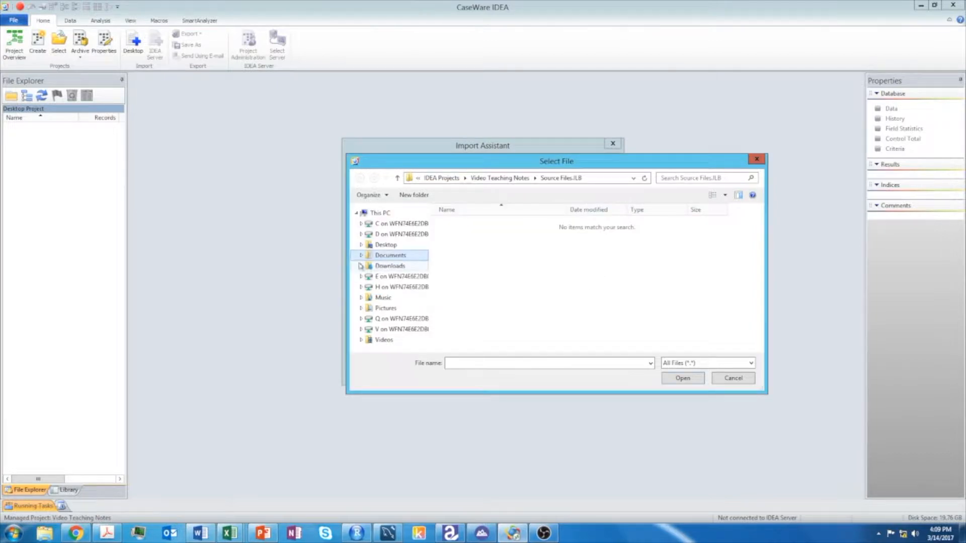
left_click(360, 280)
scroll(397, 295, "down", 3)
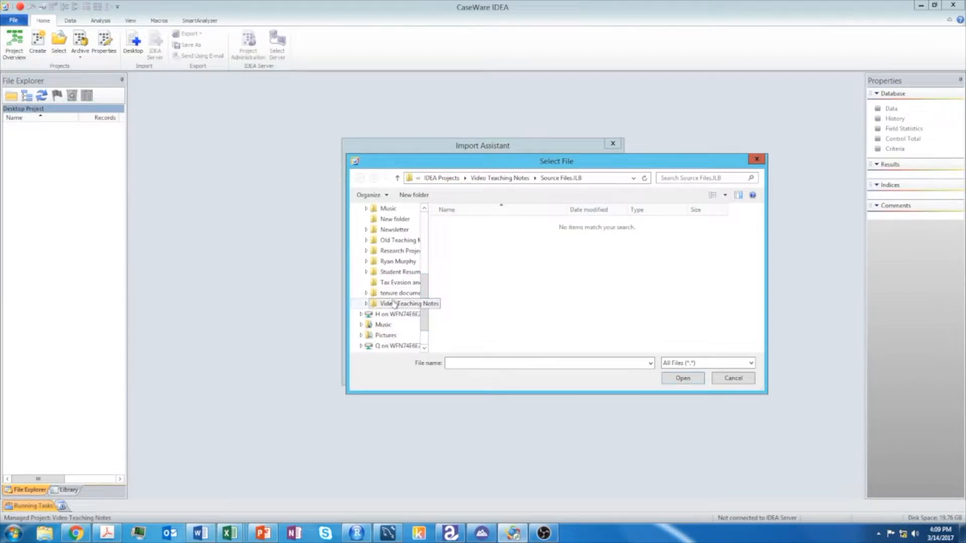
left_click(400, 303)
double_click(456, 225)
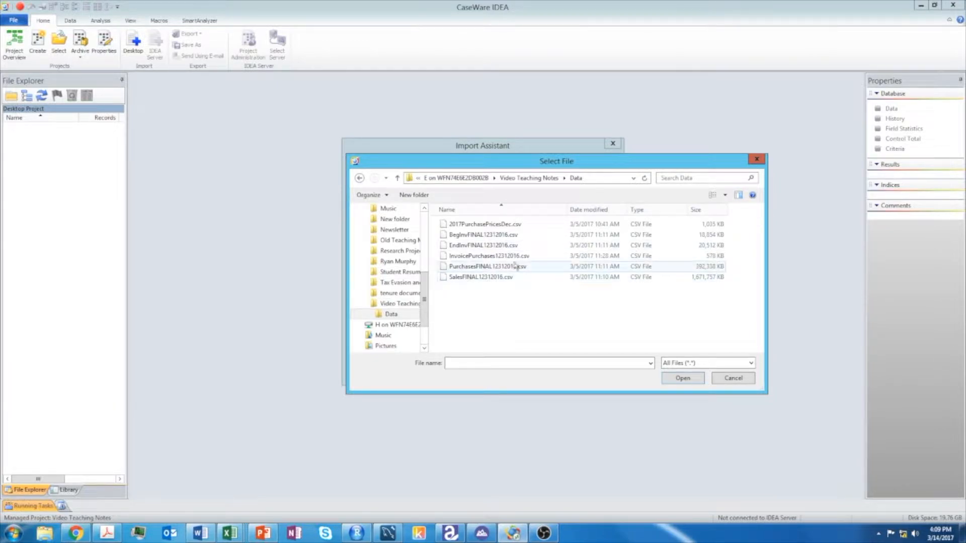
left_click(464, 277)
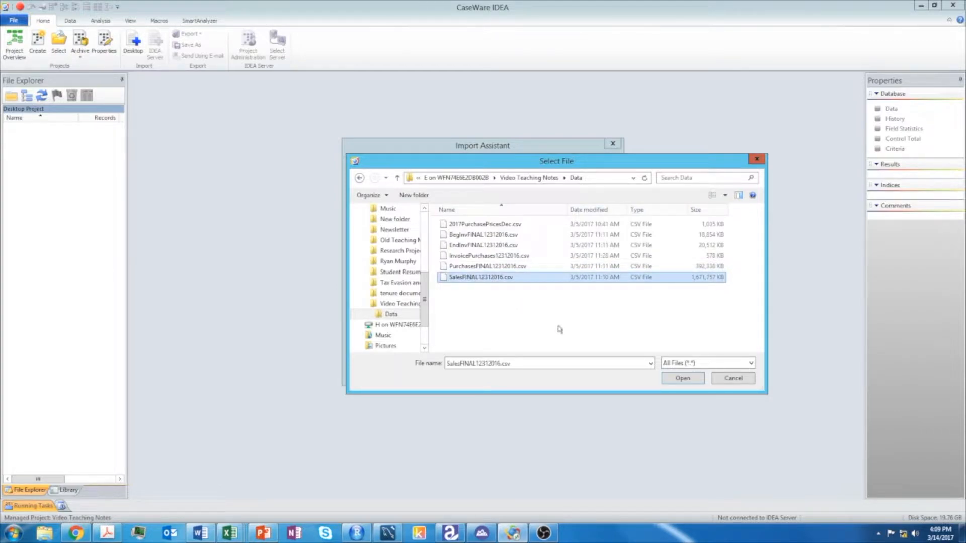
left_click(684, 378)
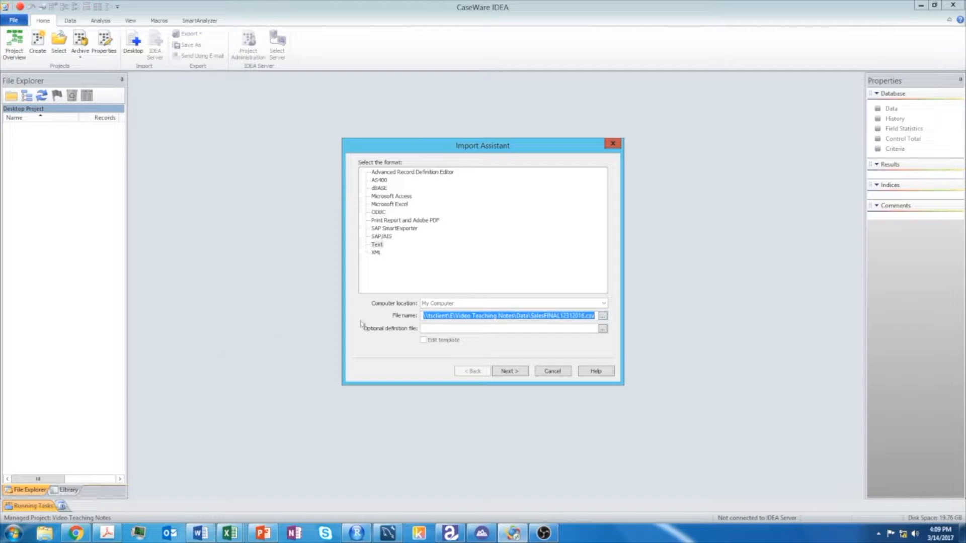
left_click(508, 371)
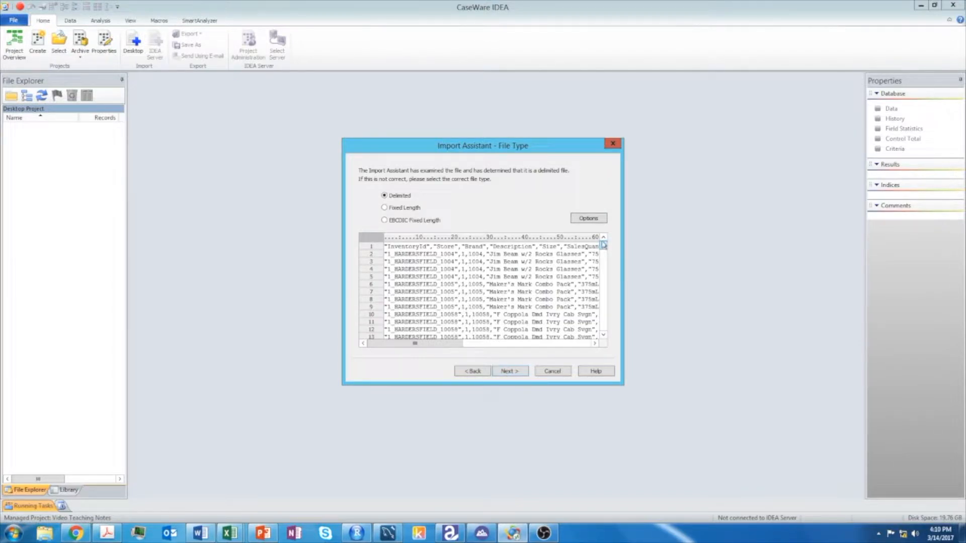
- Review the records in the file preview and accept Delimited as the file type
left_click_drag(604, 246, 604, 340)
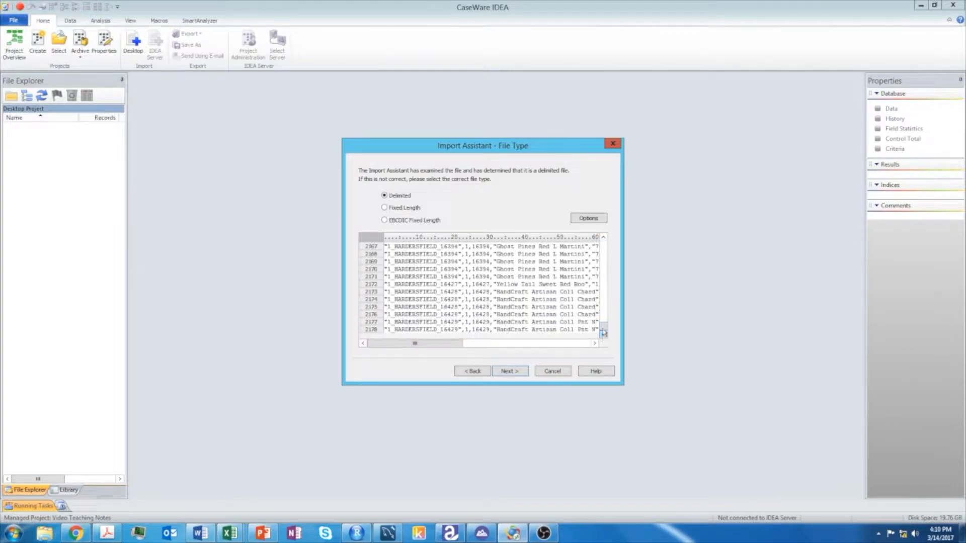
left_click_drag(602, 330, 607, 233)
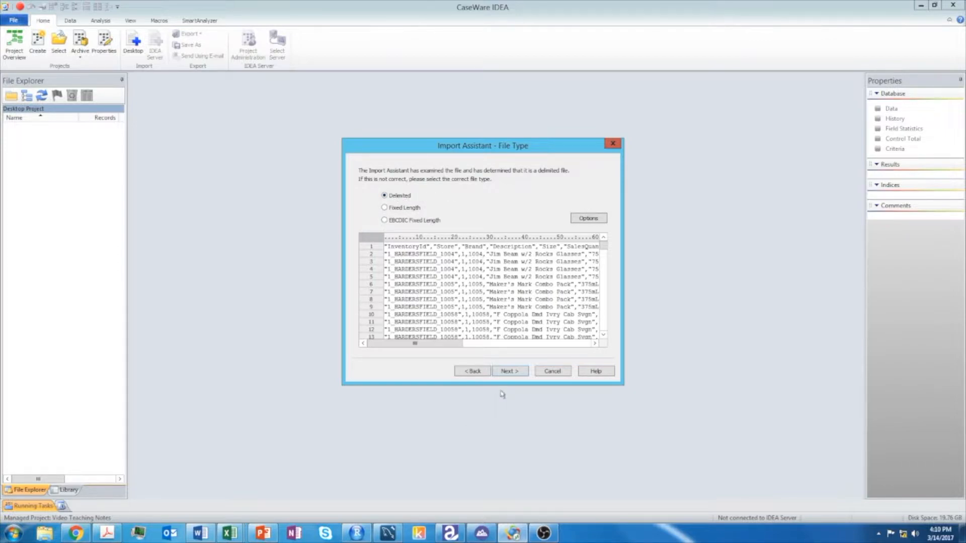
left_click(509, 371)
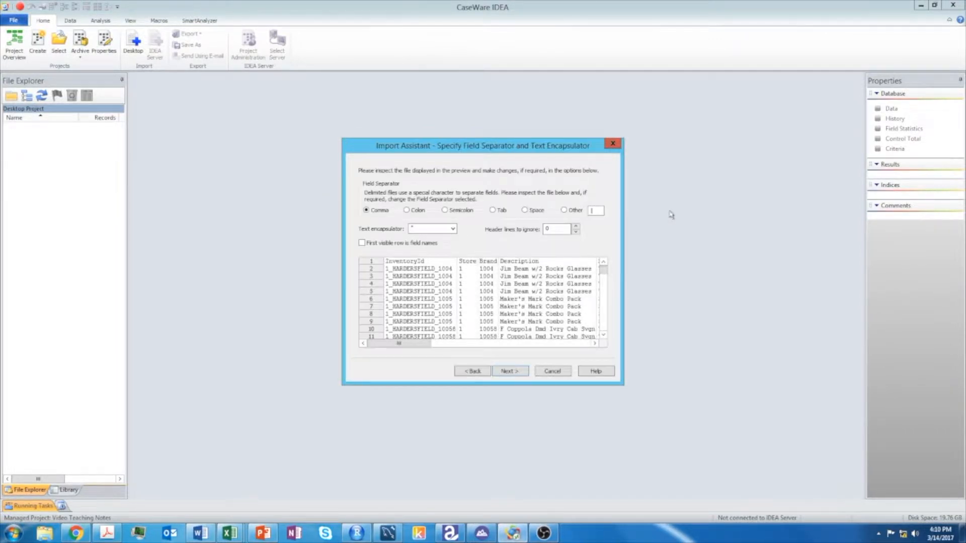
- Use the first visible row as field names and accept the comma separator and quotation mark text encapsulator
left_click(361, 244)
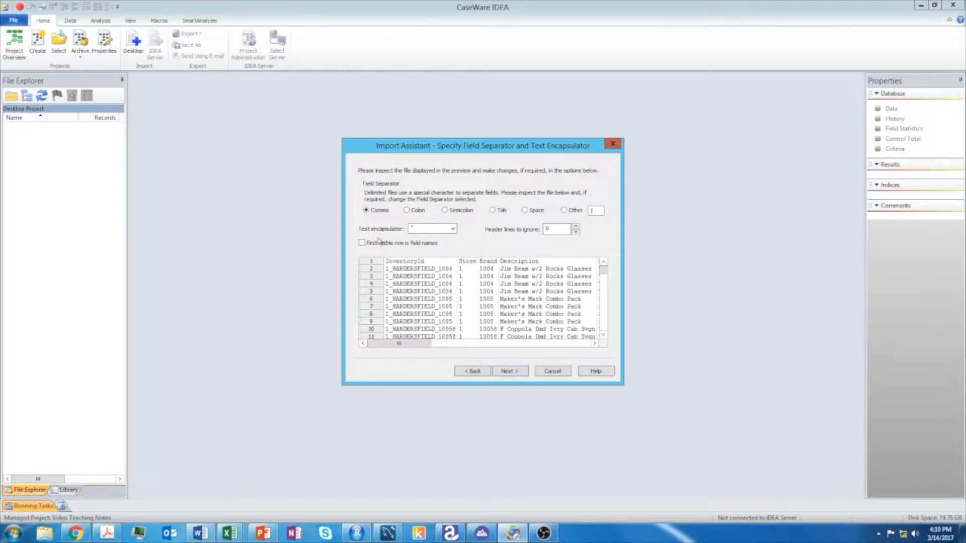
left_click(362, 244)
left_click(362, 244)
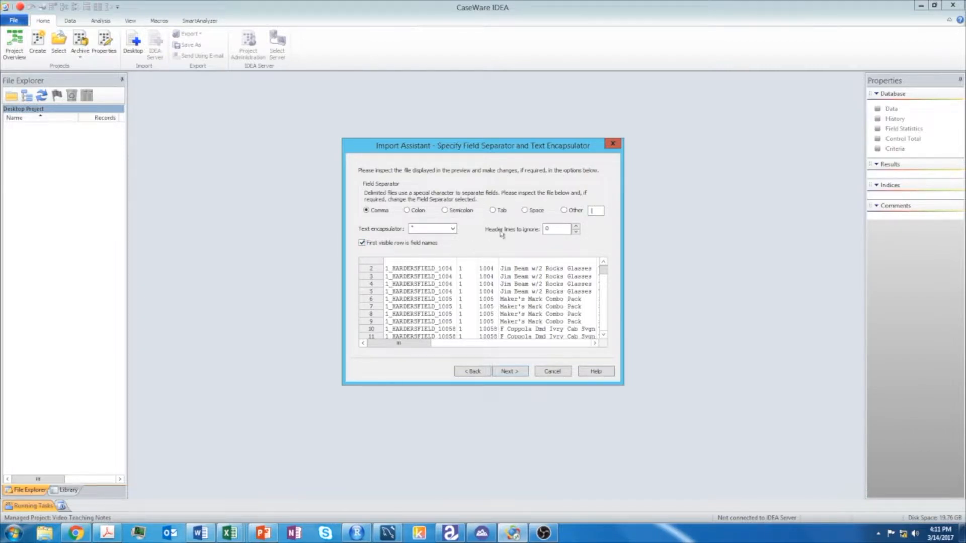
left_click(506, 371)
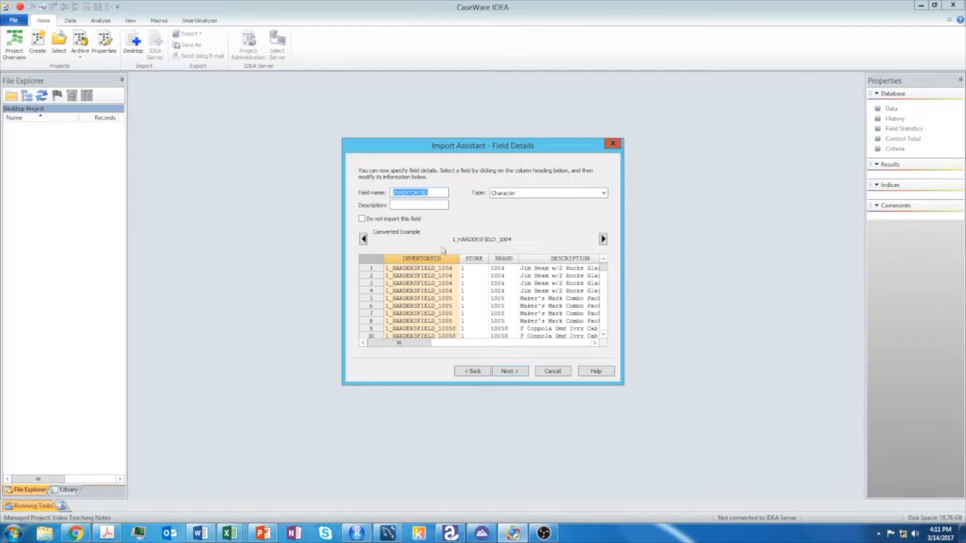
- Examine the available field types and check the settings of the fields from INVENTORYID through SALESQUANTITY
left_click(563, 192)
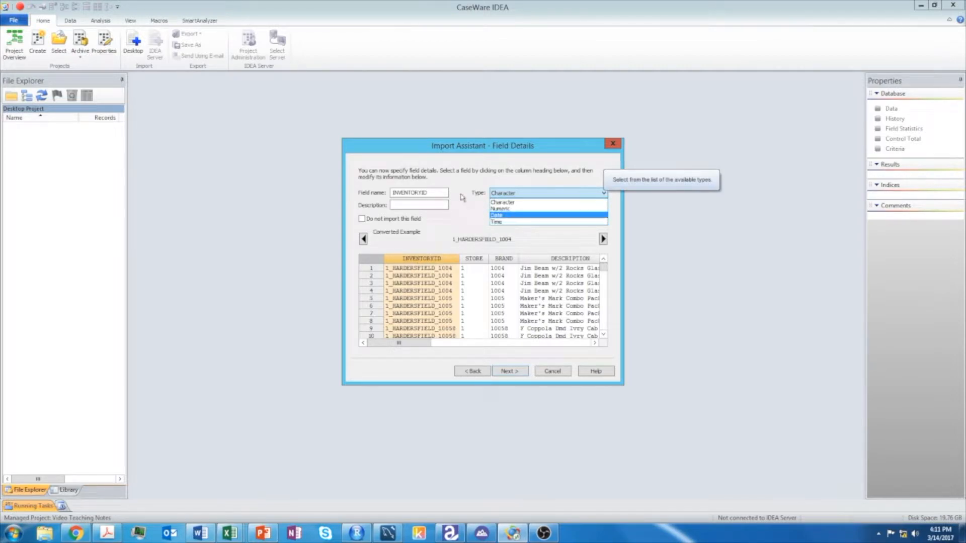
left_click(485, 146)
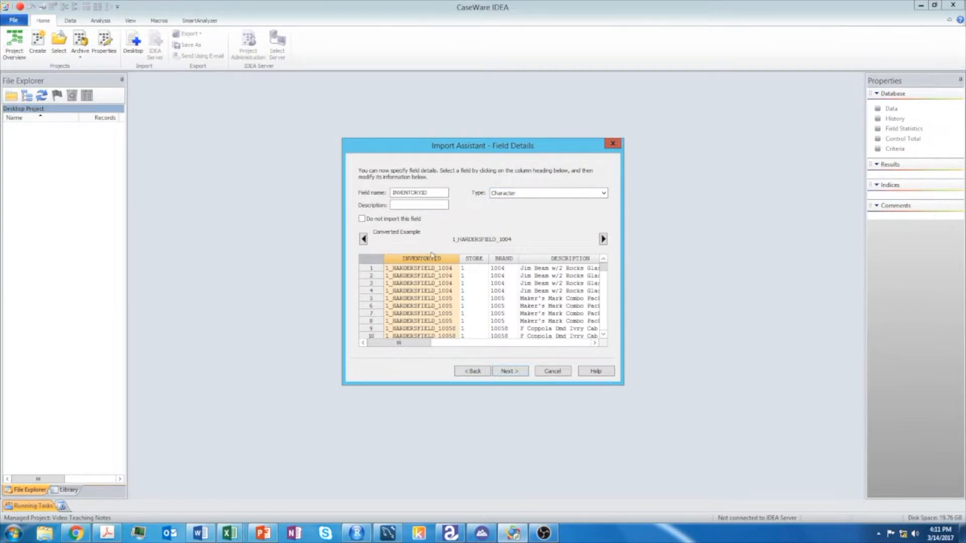
left_click(476, 258)
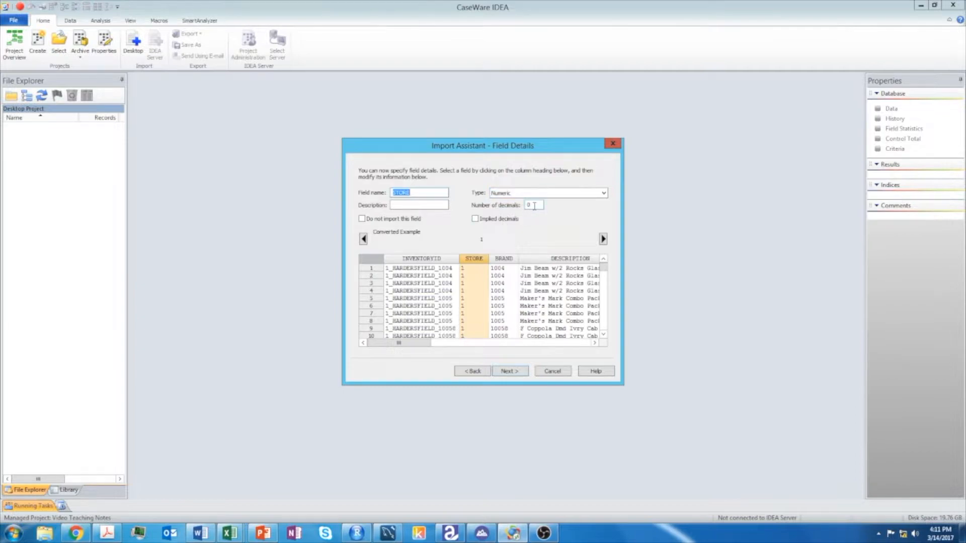
left_click(499, 260)
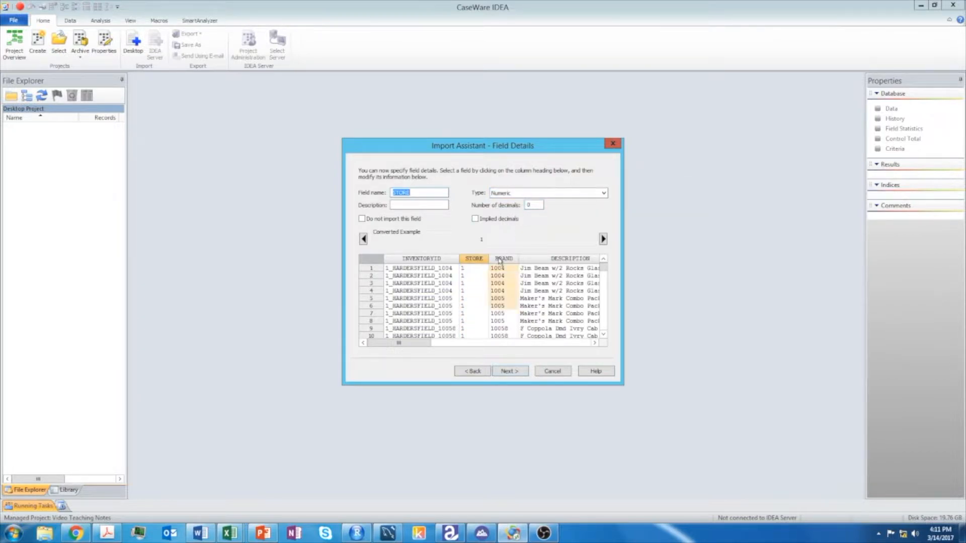
left_click(595, 343)
left_click(595, 344)
left_click(473, 260)
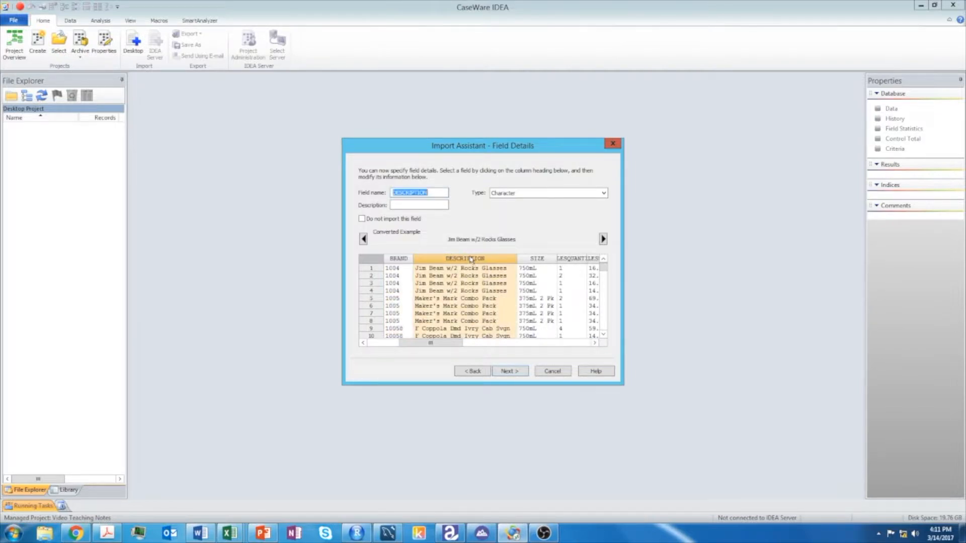
left_click(536, 259)
left_click(569, 260)
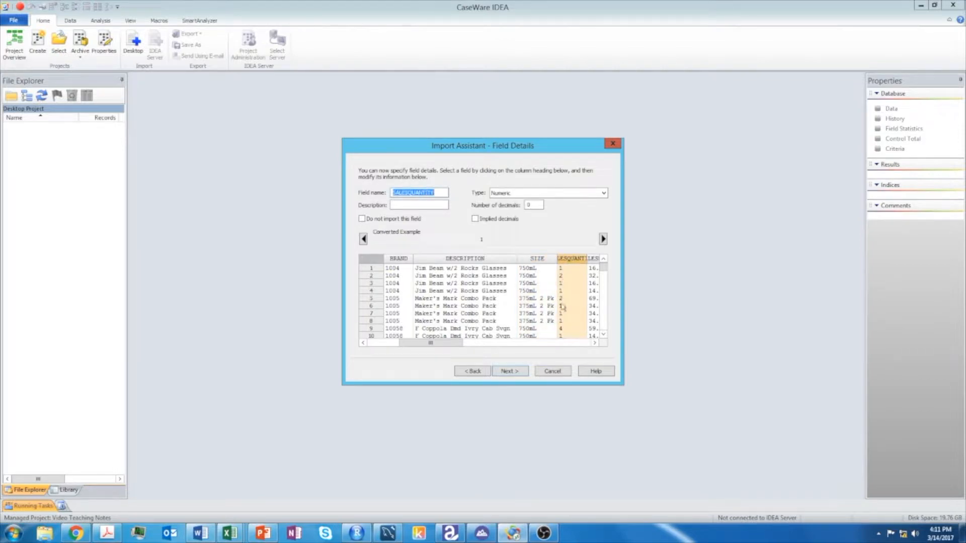
- Check the type and decimal settings of the SALESDOLLARS, SALESPRICE, SALESDATE and VOLUME fields
left_click(595, 343)
left_click(595, 343)
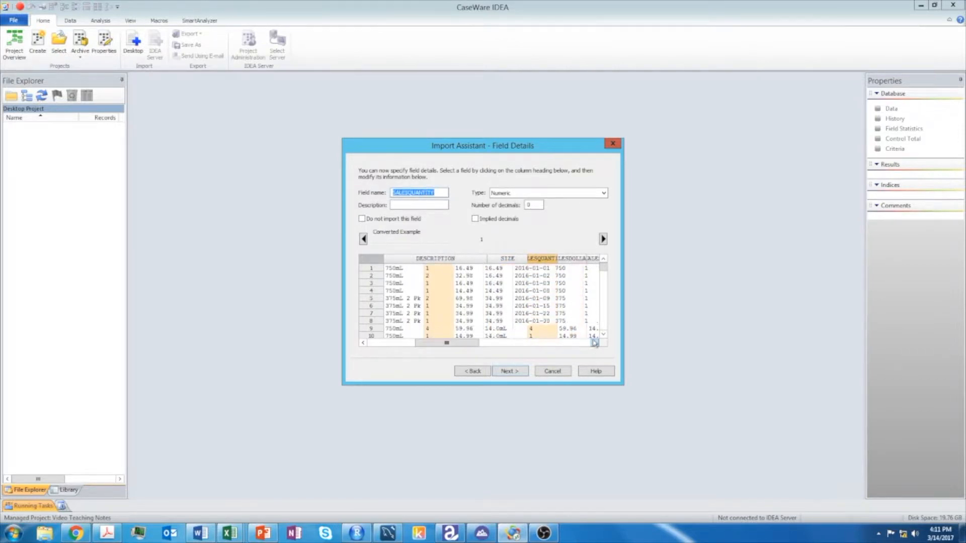
left_click(595, 343)
left_click(466, 258)
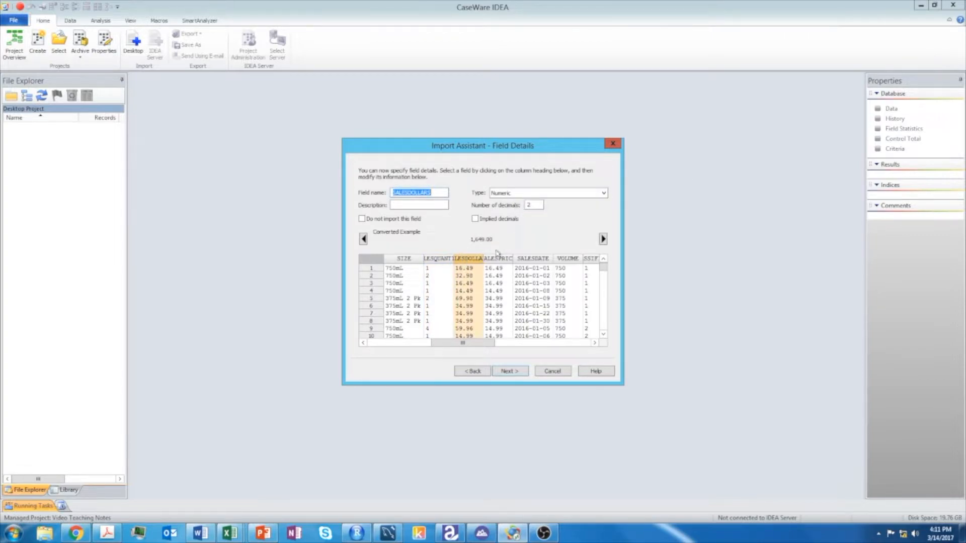
left_click(494, 260)
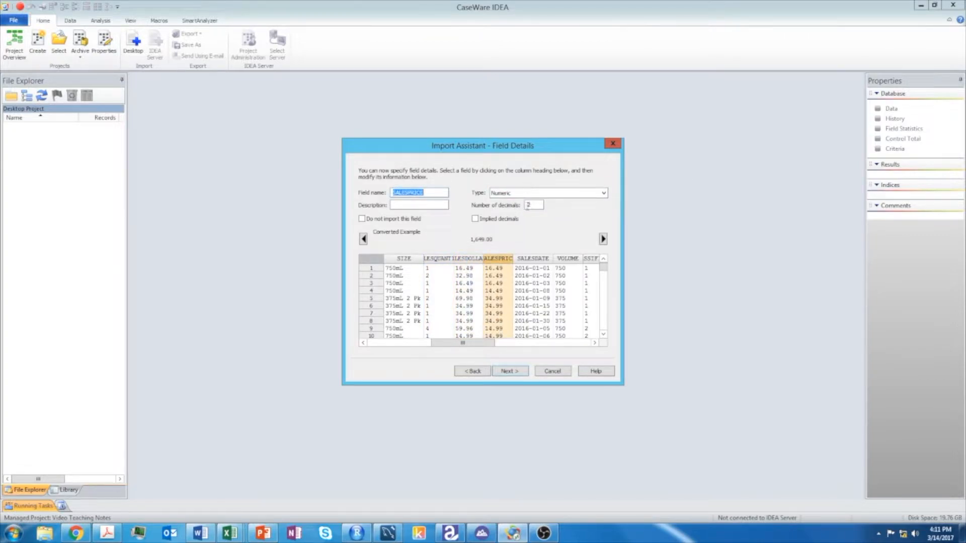
left_click(535, 259)
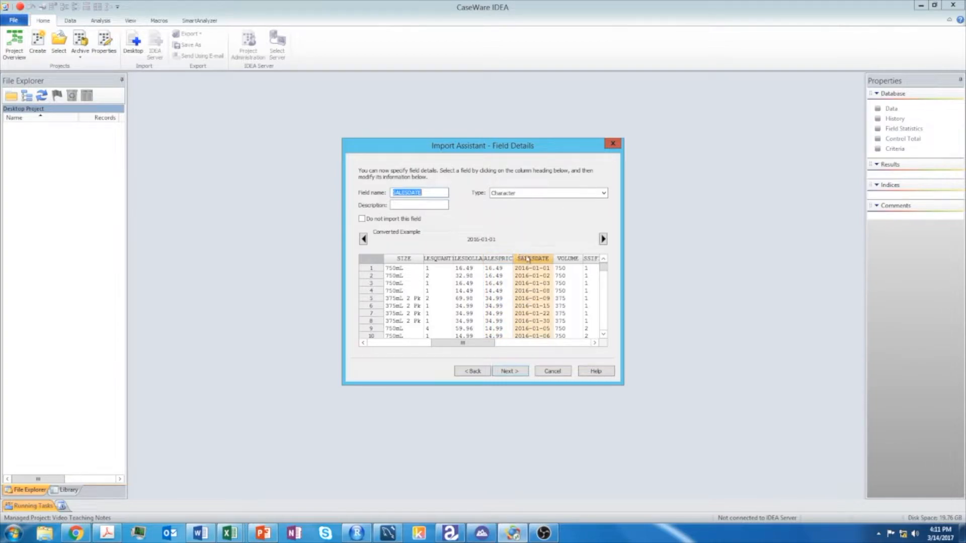
left_click(567, 260)
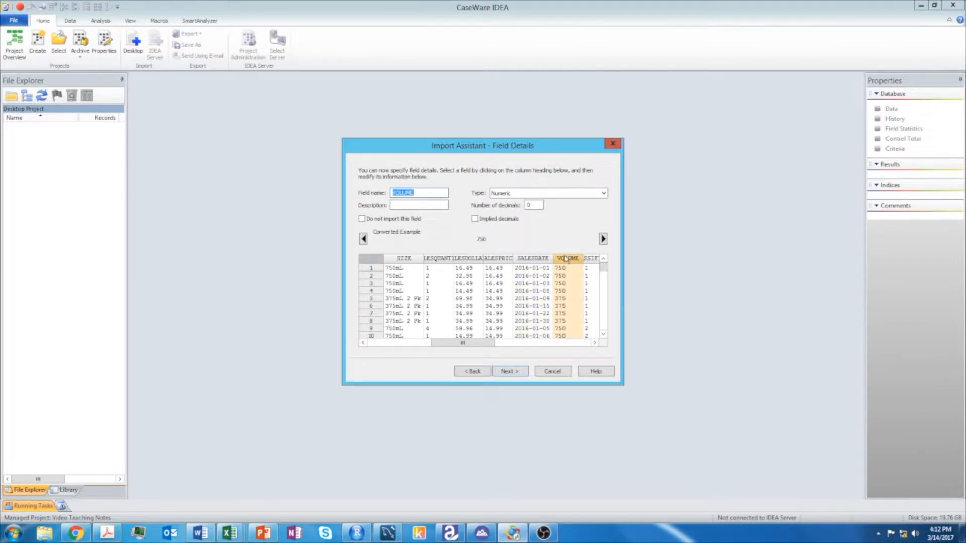
- Check the type and decimal settings of the CLASSIFICATION, EXCISETAX, VENDORNO and VENDORNAME fields
left_click(594, 343)
left_click(594, 344)
left_click(594, 344)
left_click(530, 260)
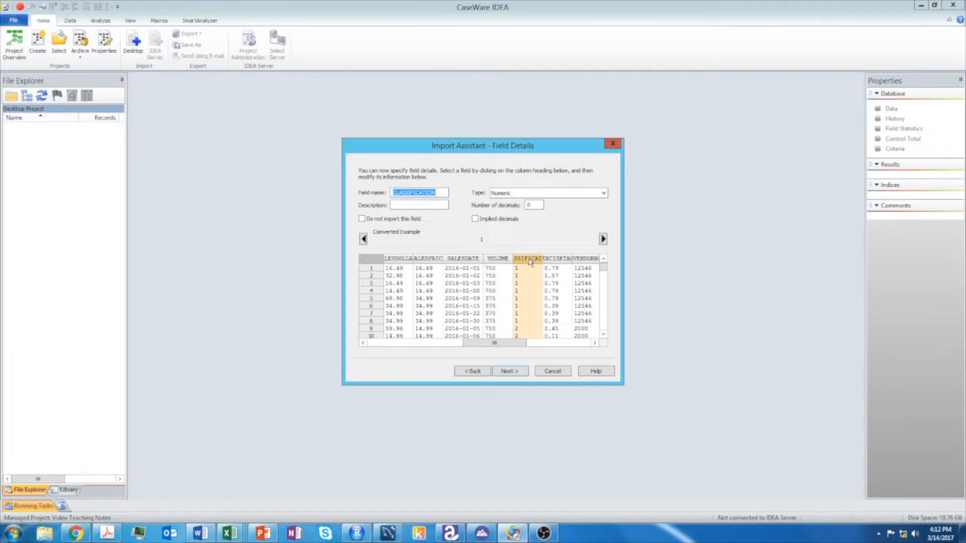
left_click(548, 257)
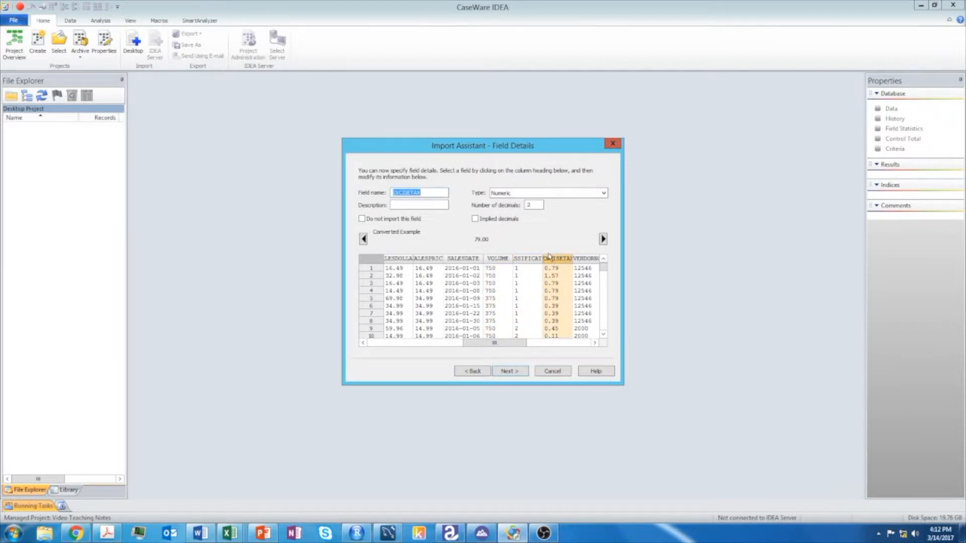
left_click(594, 343)
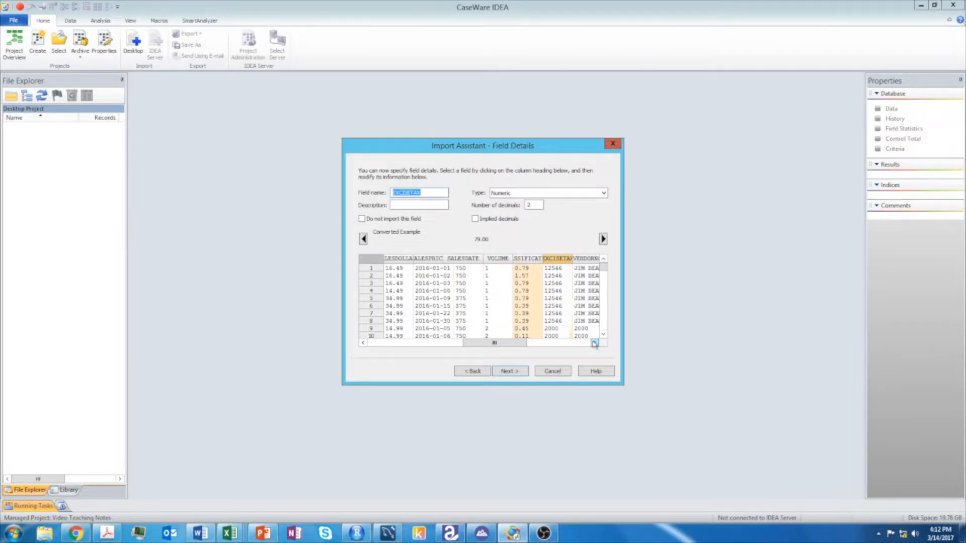
left_click(595, 343)
left_click(483, 259)
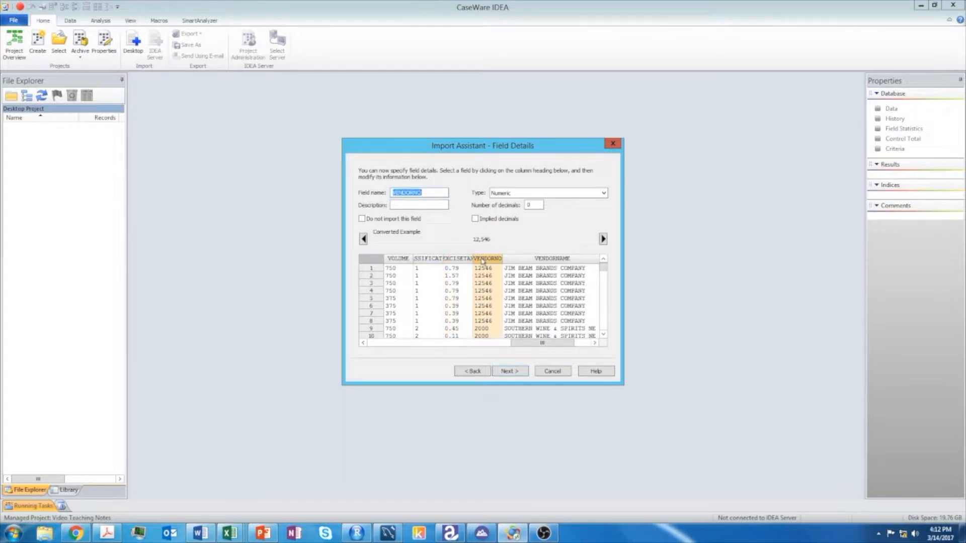
left_click(532, 260)
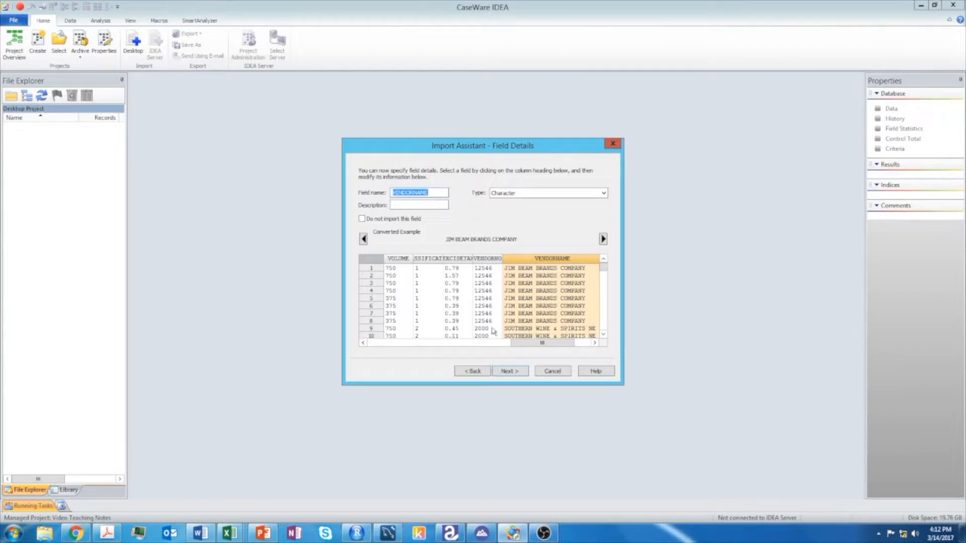
- Set the SALESDATE field's type to Date and enter a date mask matching the year-month-day format of its values
left_click_drag(533, 344, 468, 346)
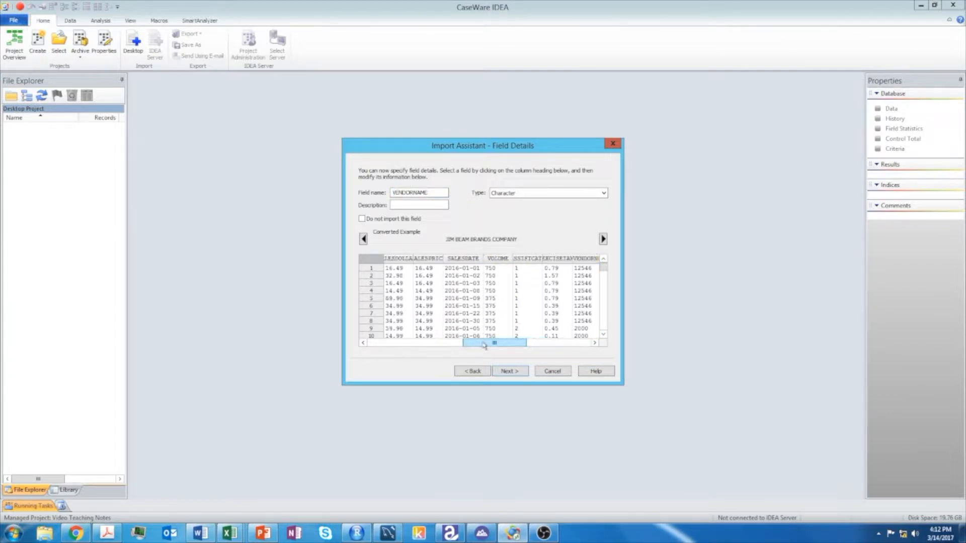
left_click(459, 260)
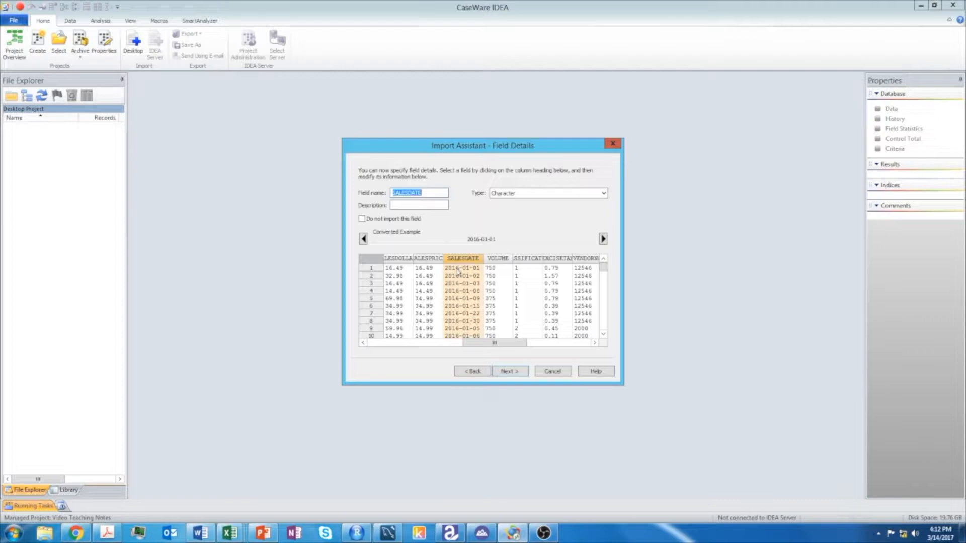
left_click(603, 193)
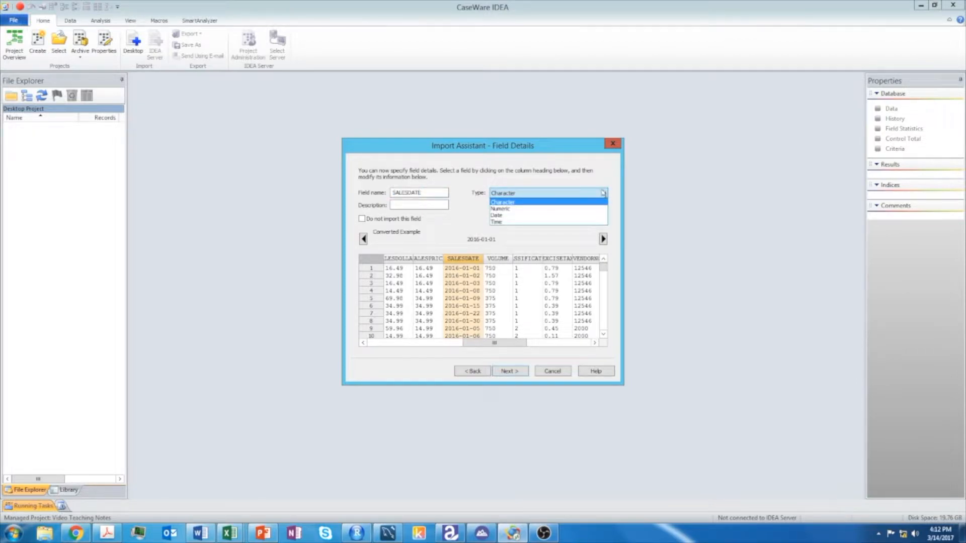
left_click(510, 215)
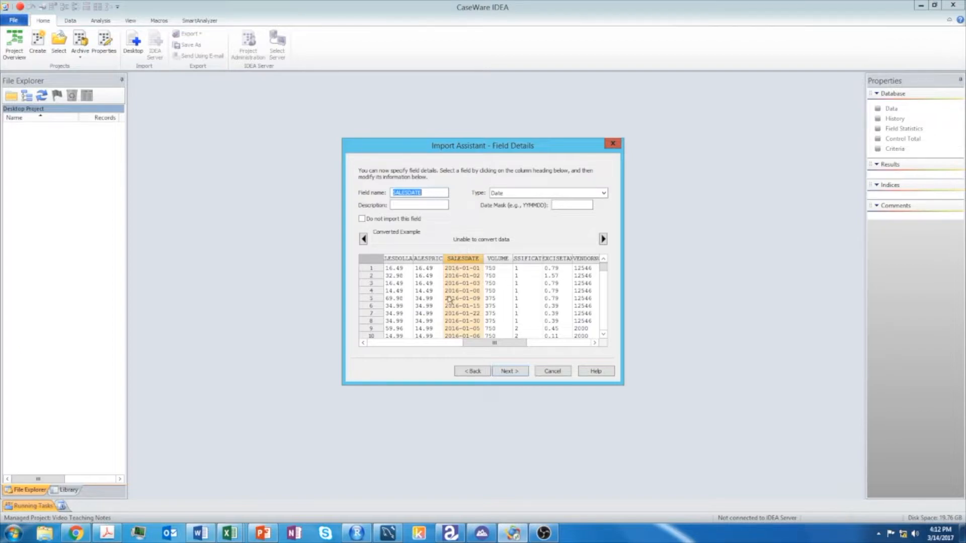
left_click(563, 206)
type("D")
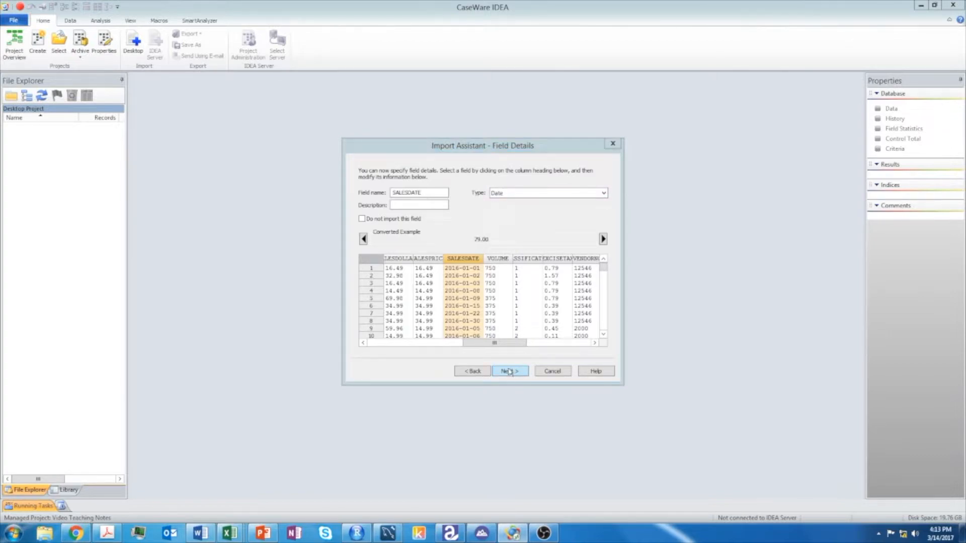
- Finish the import without extra fields, import criteria or generated field statistics, keeping SalesFINAL12312016 as the database name
left_click(509, 371)
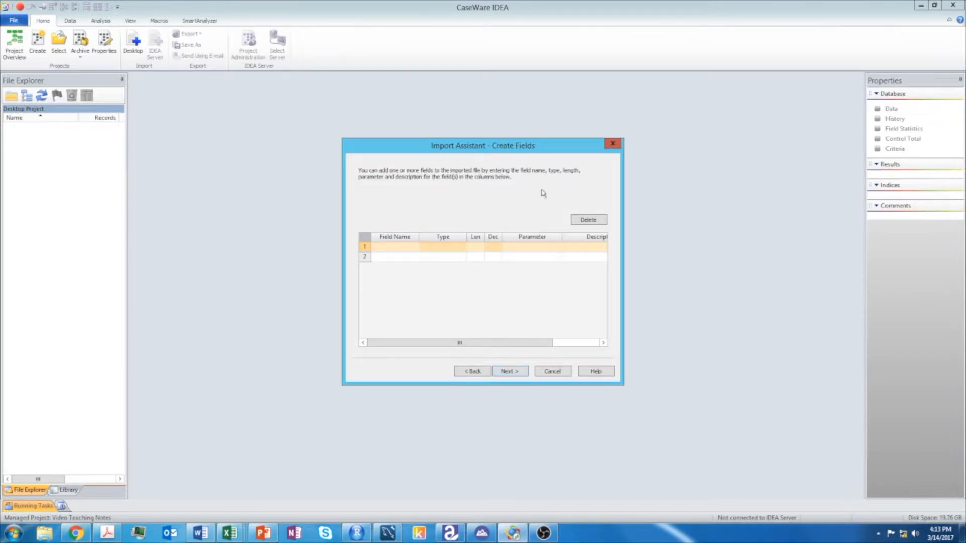
left_click(510, 372)
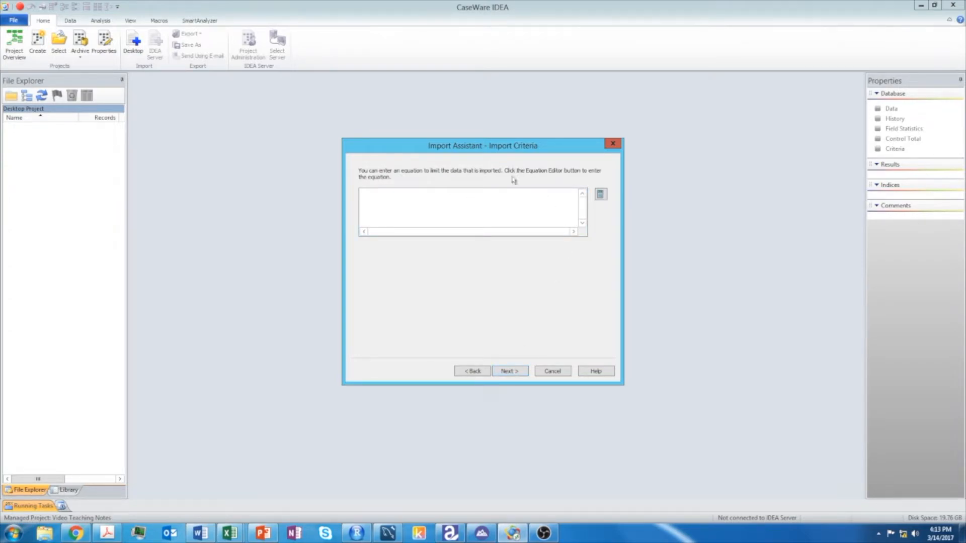
left_click(508, 372)
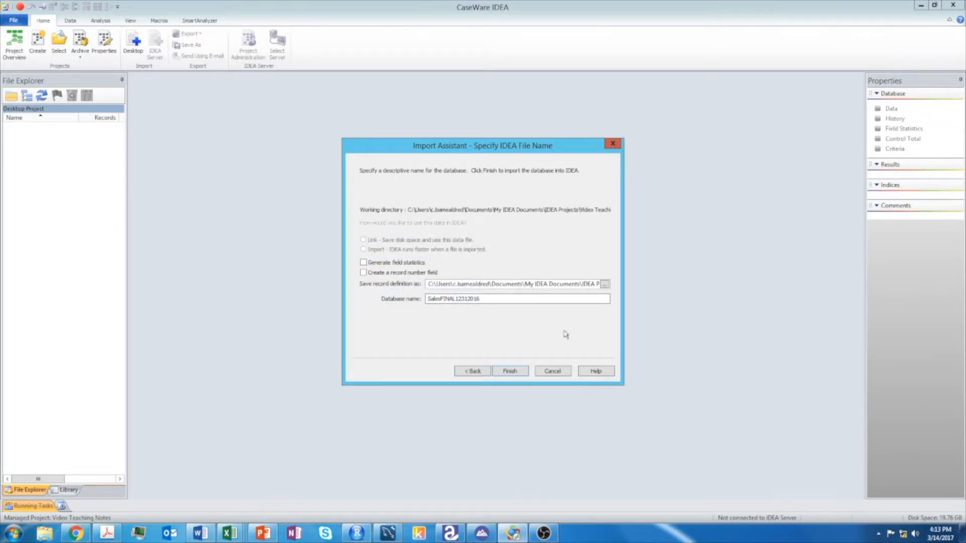
left_click(509, 371)
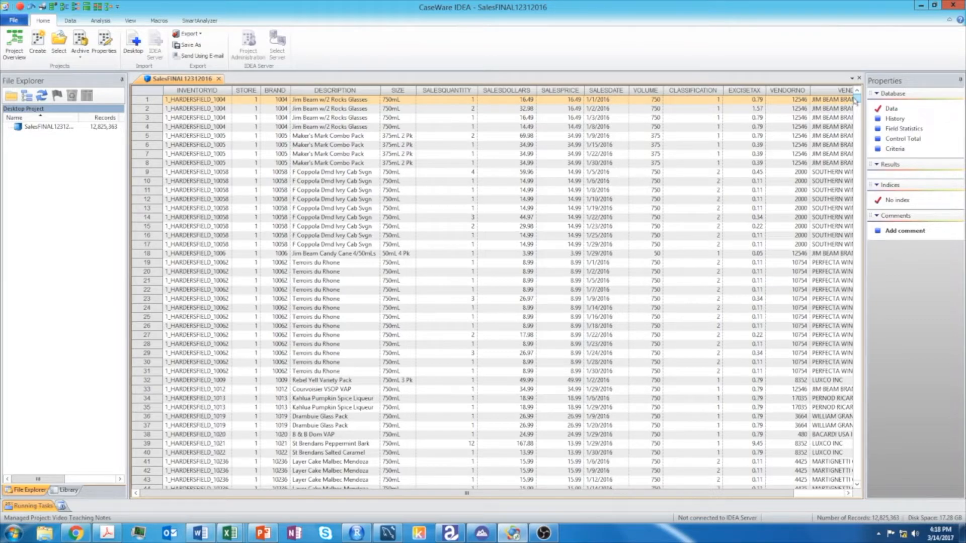
- Browse the imported sales records from the first record through the July 2016 sales
left_click_drag(854, 101, 853, 226)
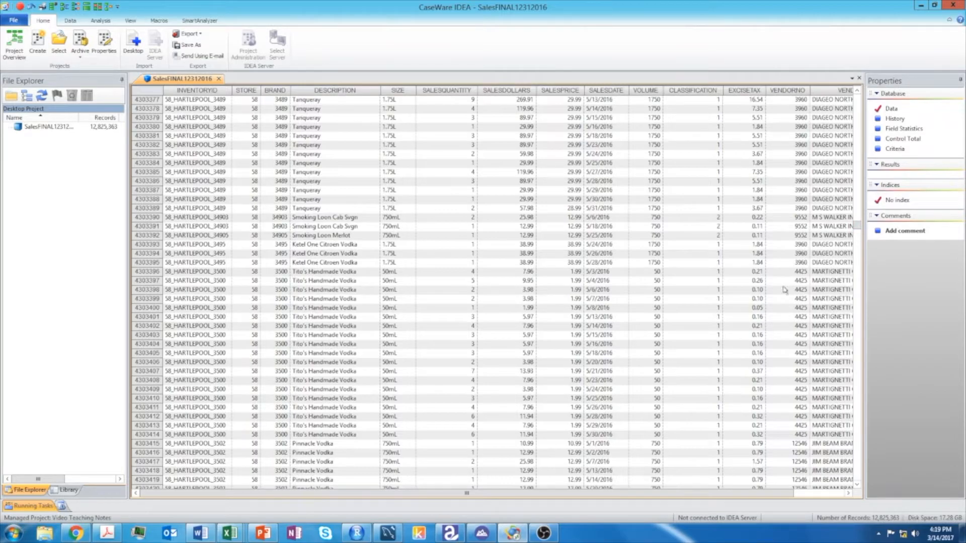
left_click_drag(857, 227, 856, 292)
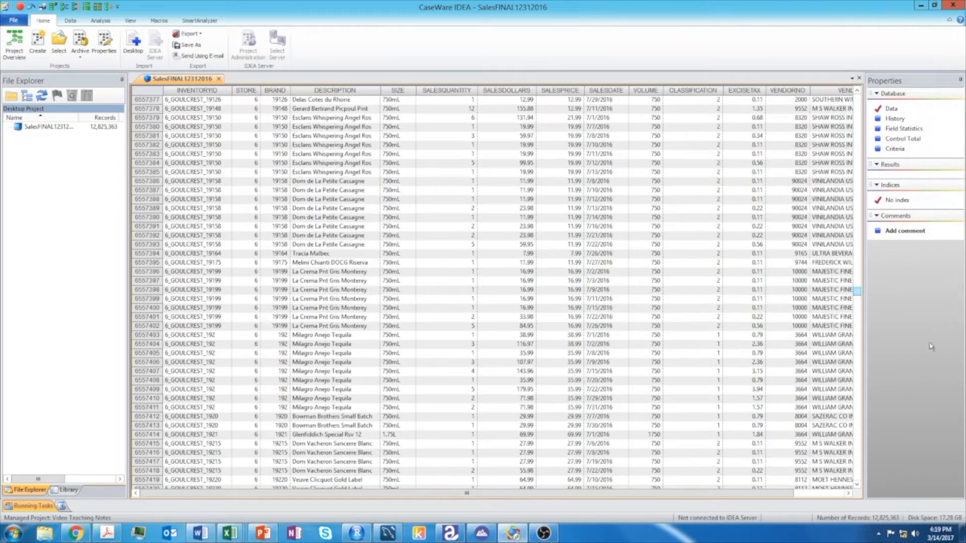
left_click(857, 387)
left_click(858, 386)
left_click(857, 387)
left_click(857, 386)
left_click(858, 387)
left_click(857, 388)
left_click(857, 387)
left_click(858, 388)
left_click(858, 388)
left_click(858, 388)
left_click(858, 387)
left_click(858, 387)
left_click(856, 400)
left_click(856, 400)
left_click(856, 400)
left_click(857, 400)
left_click(856, 400)
left_click(857, 400)
left_click(856, 400)
left_click(856, 400)
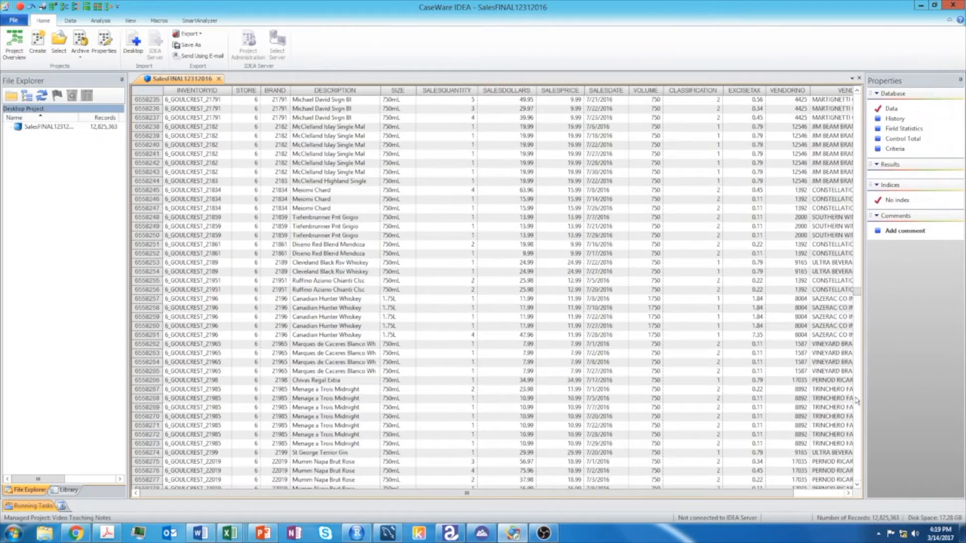
left_click(858, 208)
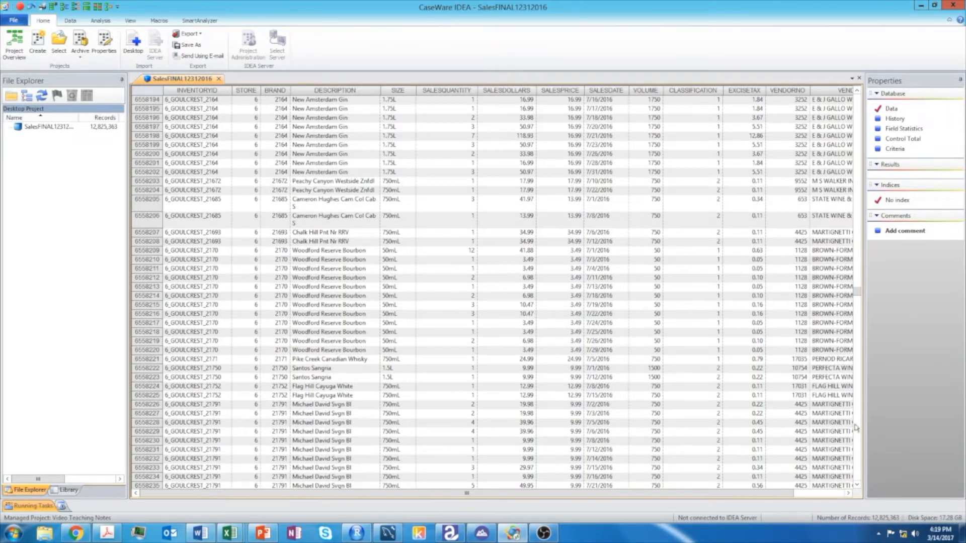
scroll(855, 427, "down", 20)
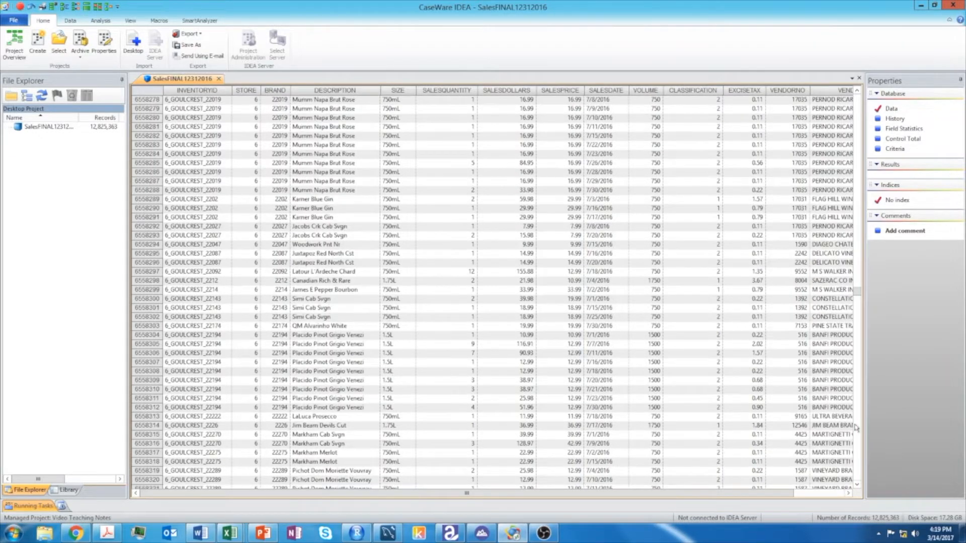
- View the full VENDORNAME column of the July 2016 records and return to the INVENTORYID column
left_click(839, 492)
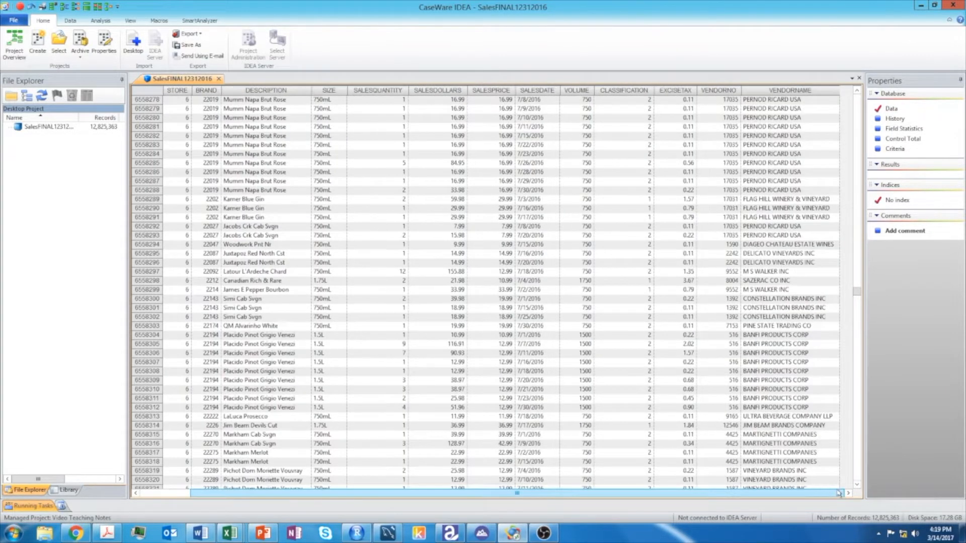
scroll(853, 467, "down", 14)
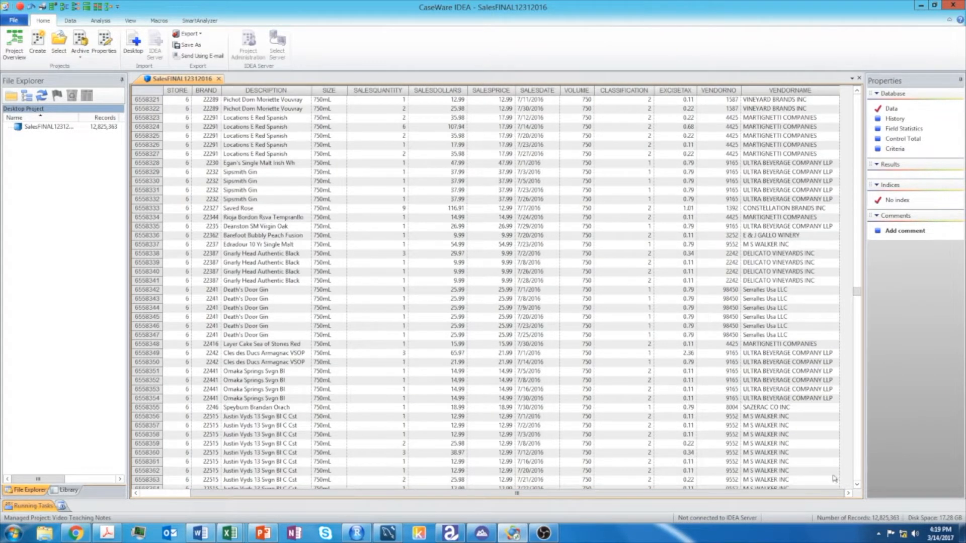
left_click_drag(803, 493, 639, 501)
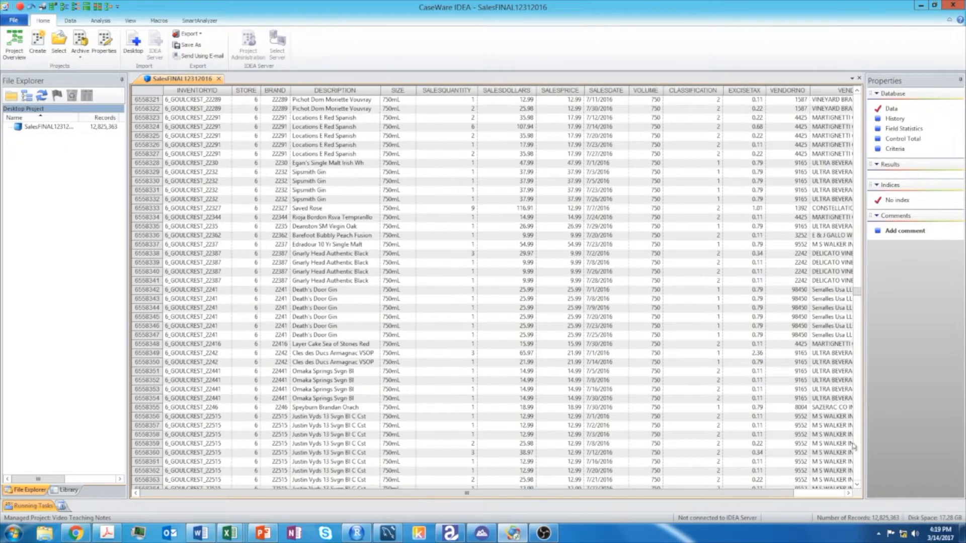
- Examine the remaining July 2016 records and continue into the August 2016 sales
scroll(855, 448, "down", 20)
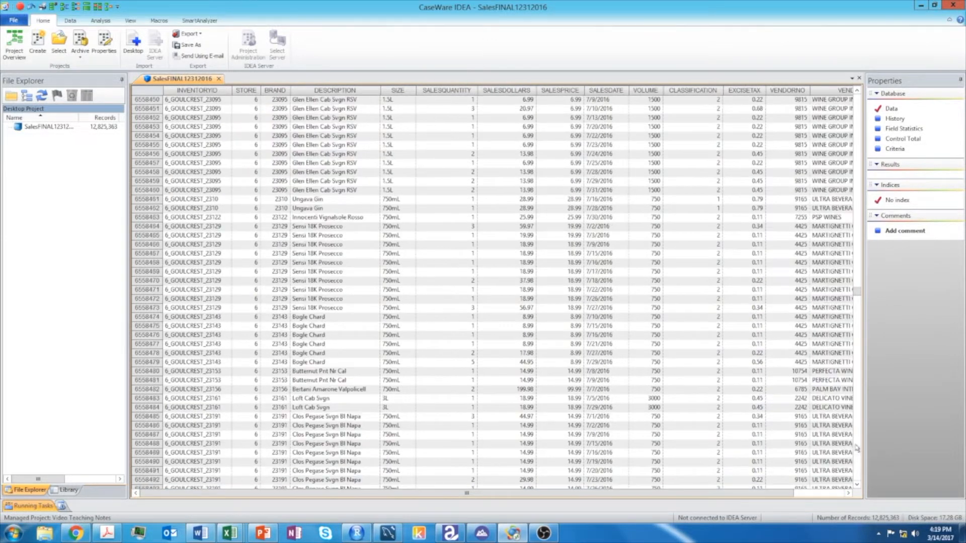
scroll(855, 448, "down", 20)
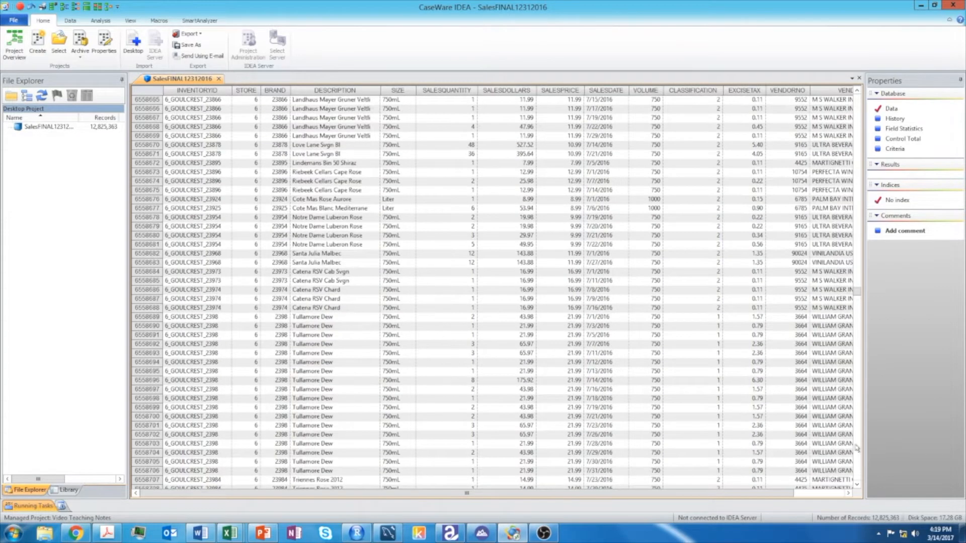
scroll(856, 448, "down", 20)
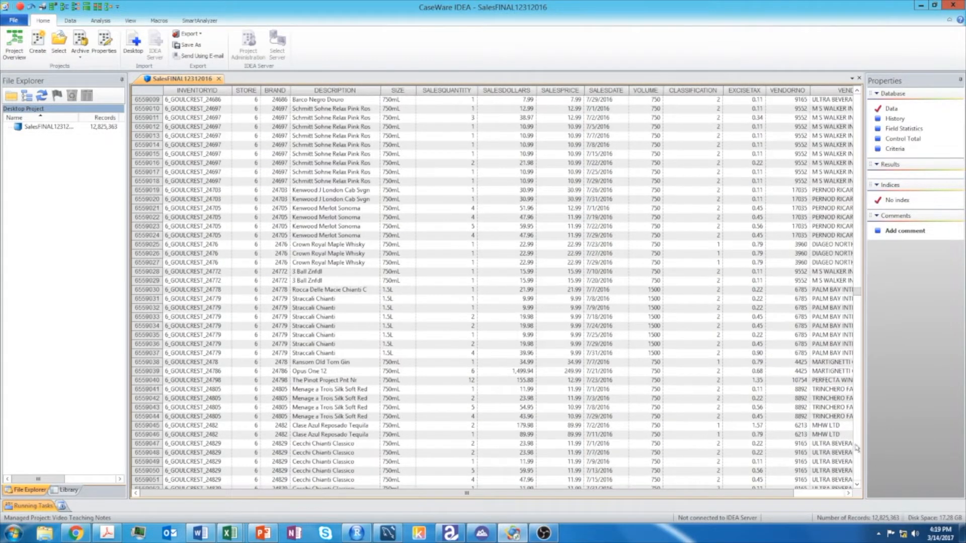
scroll(857, 448, "down", 20)
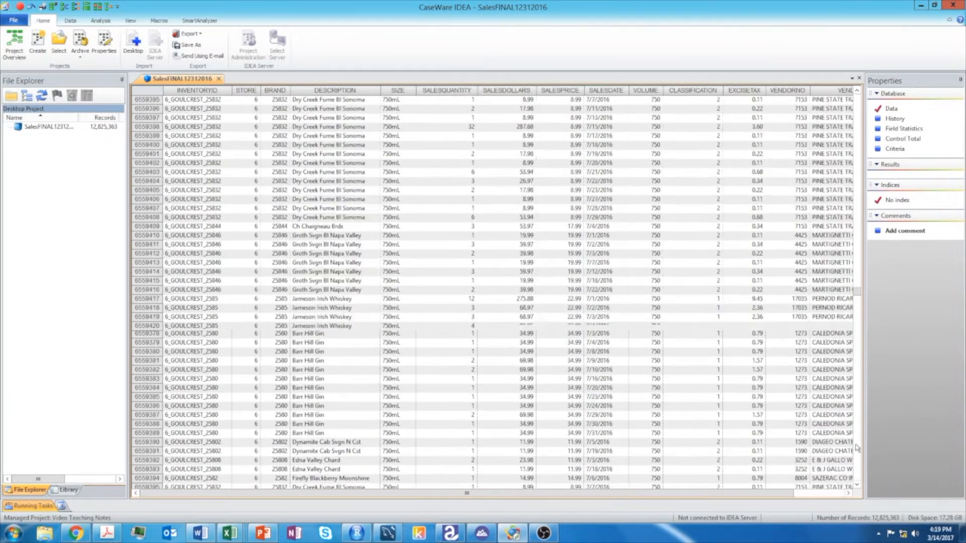
scroll(857, 448, "down", 20)
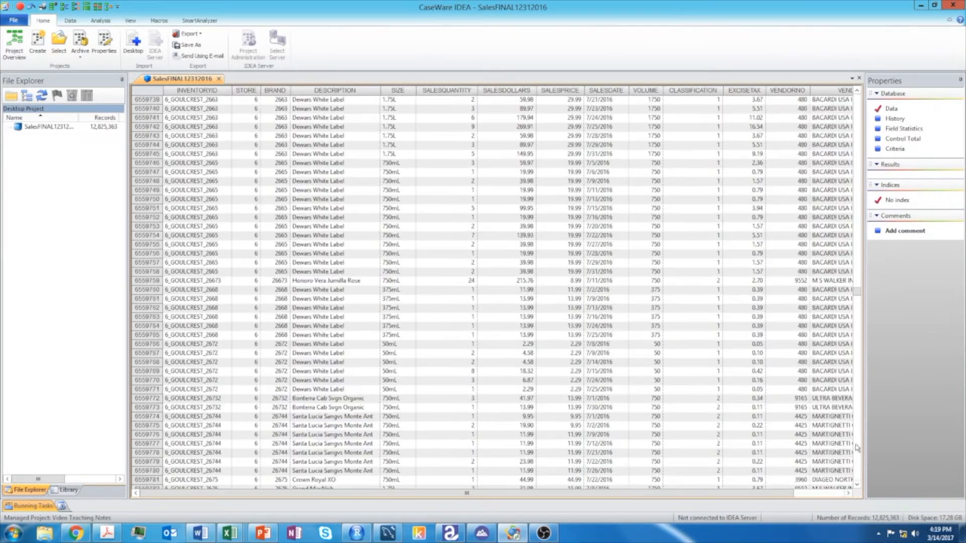
scroll(857, 448, "down", 20)
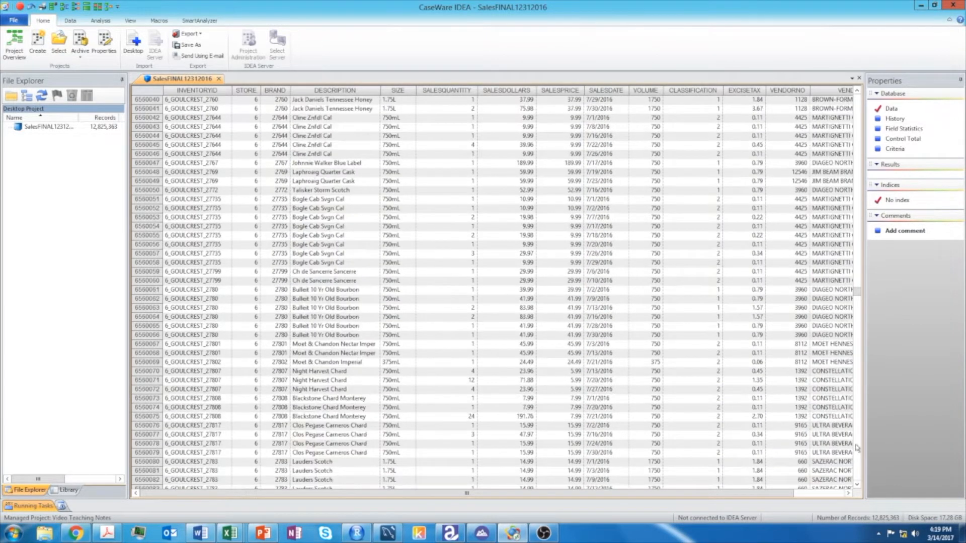
scroll(857, 448, "down", 20)
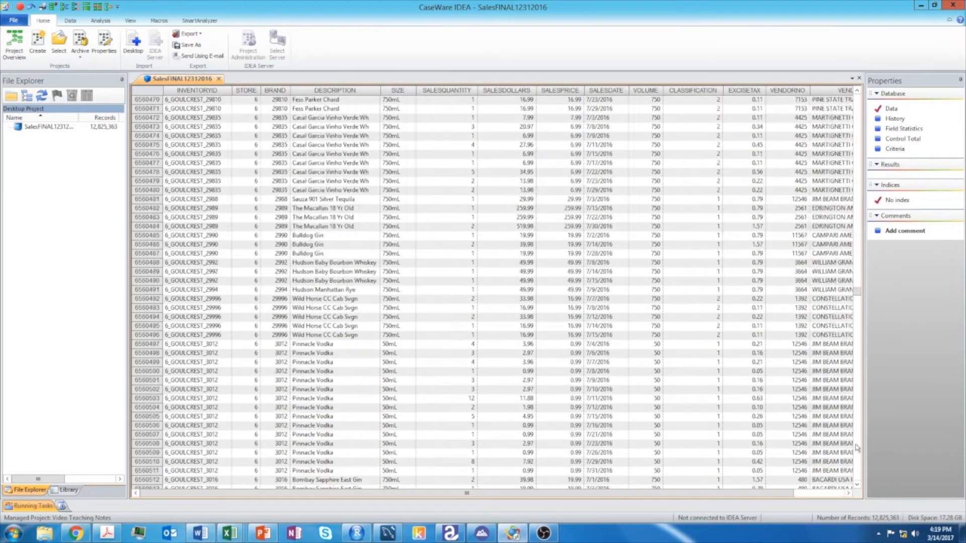
scroll(857, 448, "down", 14)
left_click(856, 301)
left_click(857, 307)
left_click_drag(856, 292, 857, 311)
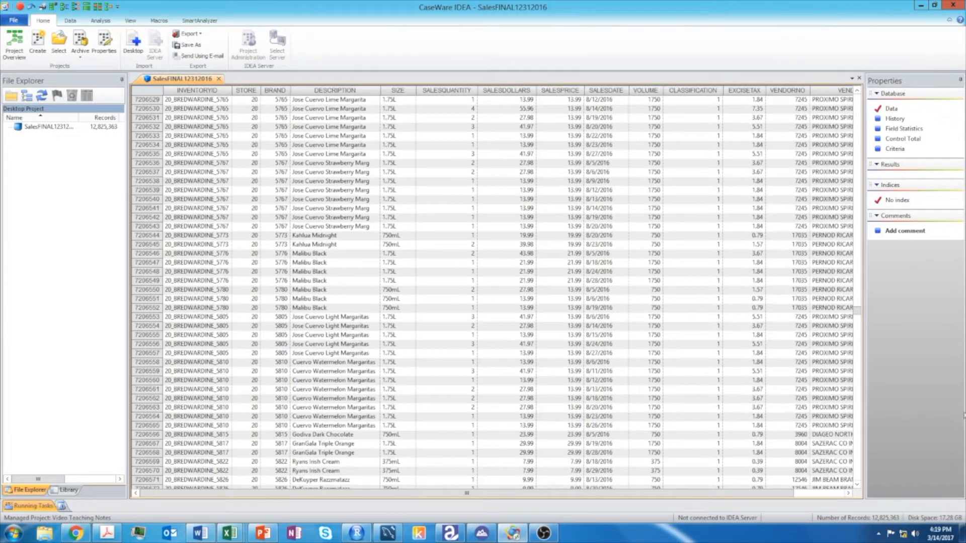
left_click(855, 464)
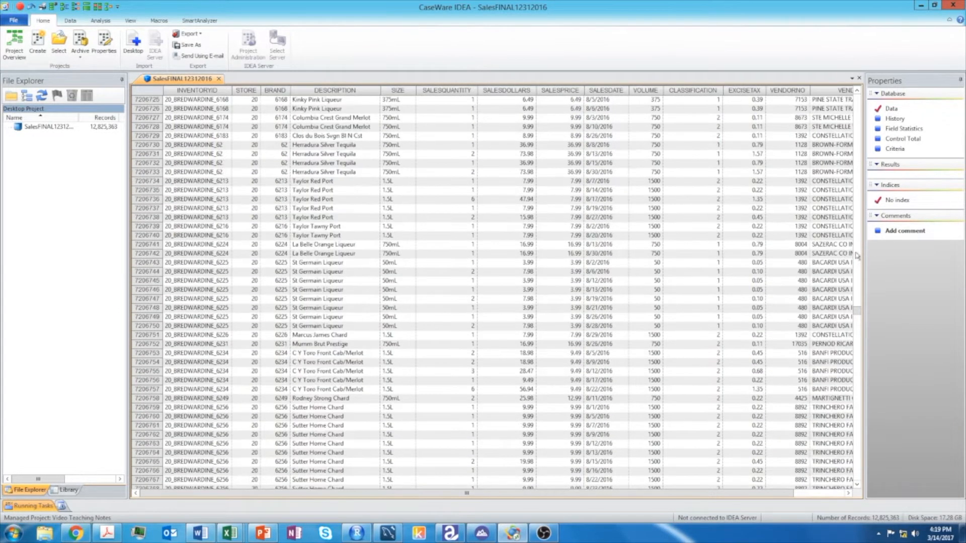
left_click(857, 255)
left_click(857, 255)
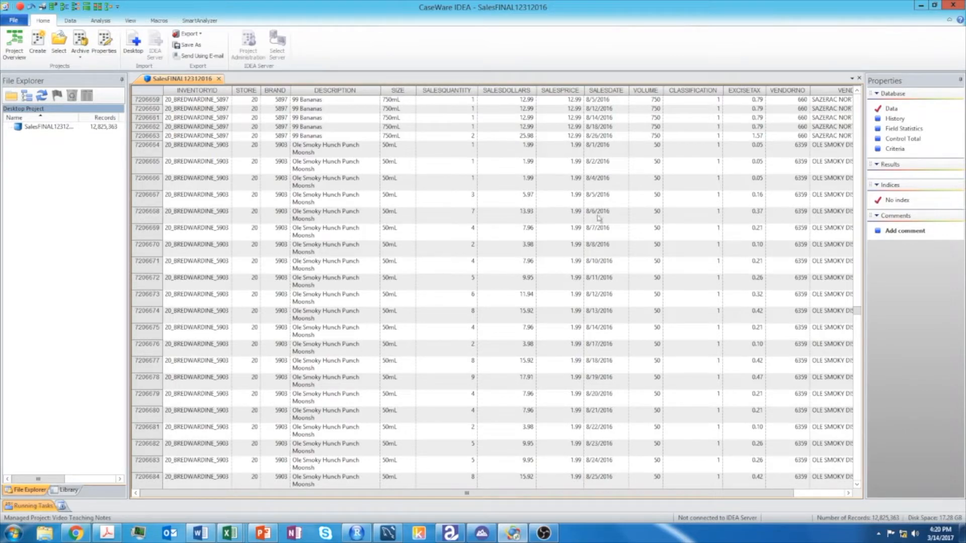
- Look through the November 2016 sales records and return to the first record of the database
left_click_drag(856, 311, 857, 407)
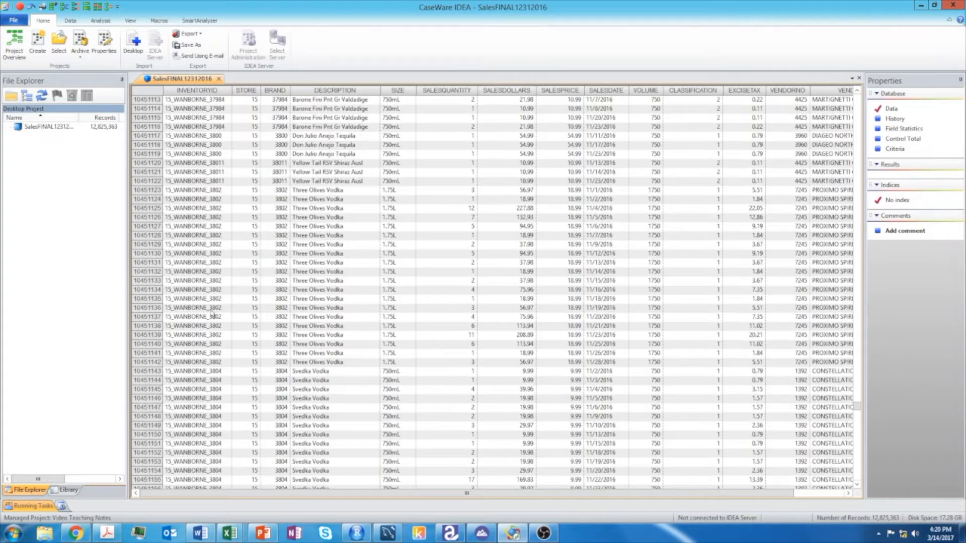
left_click_drag(856, 406, 858, 436)
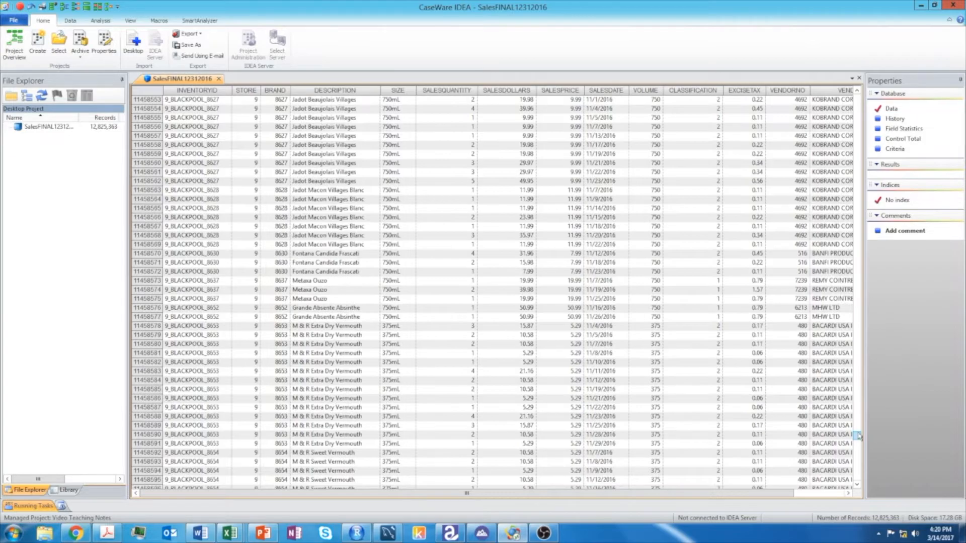
left_click_drag(859, 437, 857, 98)
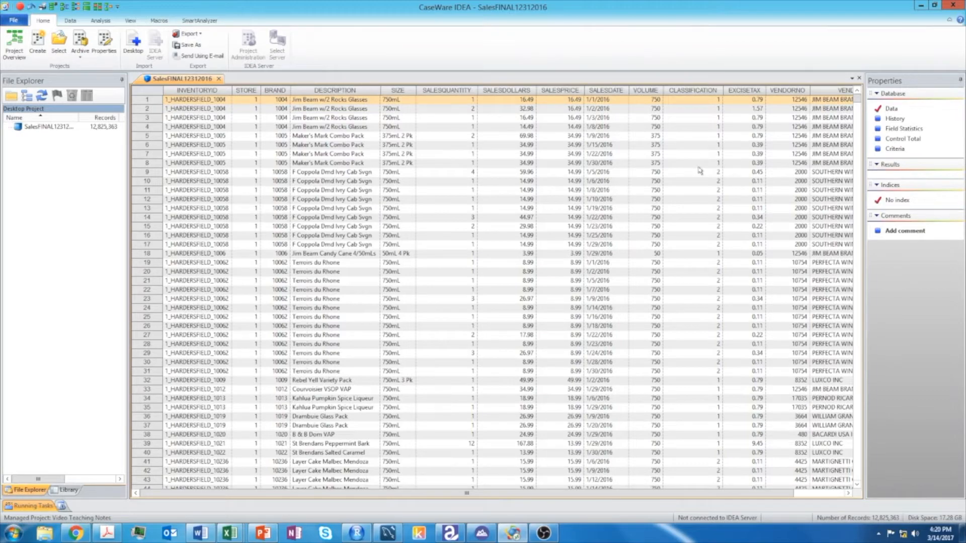
- Create field statistics for all fields of the SalesFINAL12312016 database that lack them
left_click(902, 130)
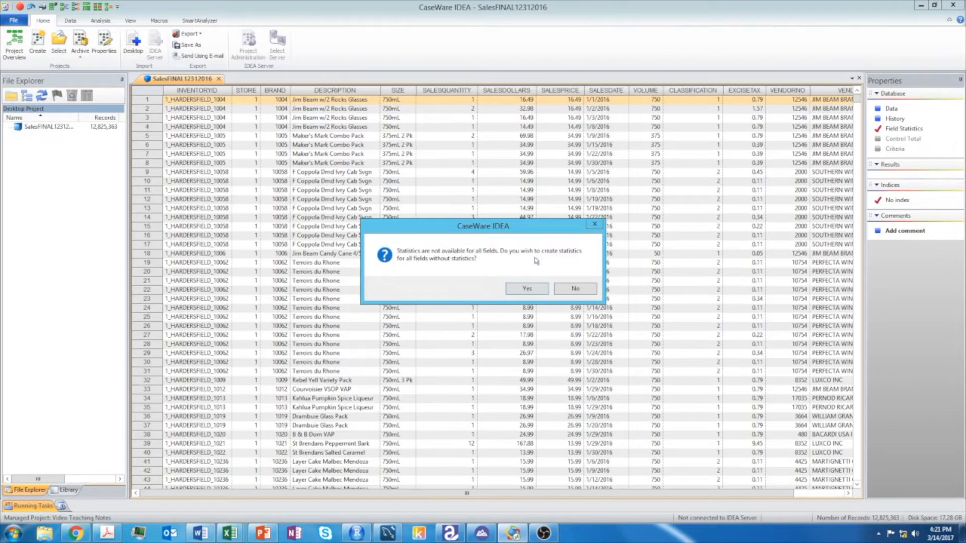
left_click(527, 289)
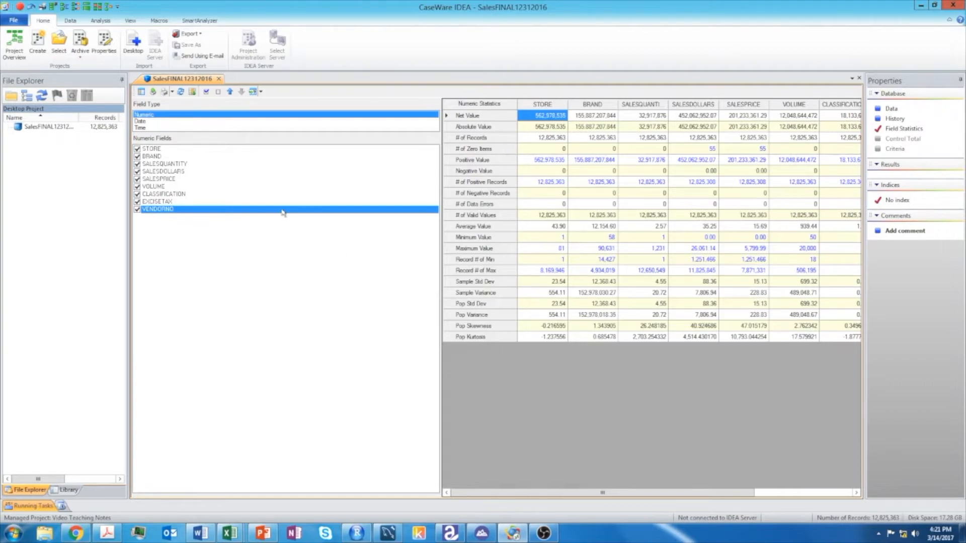
- Review the date statistics for SALESDATE, check the Time field type, and return to the numeric field statistics
left_click(141, 121)
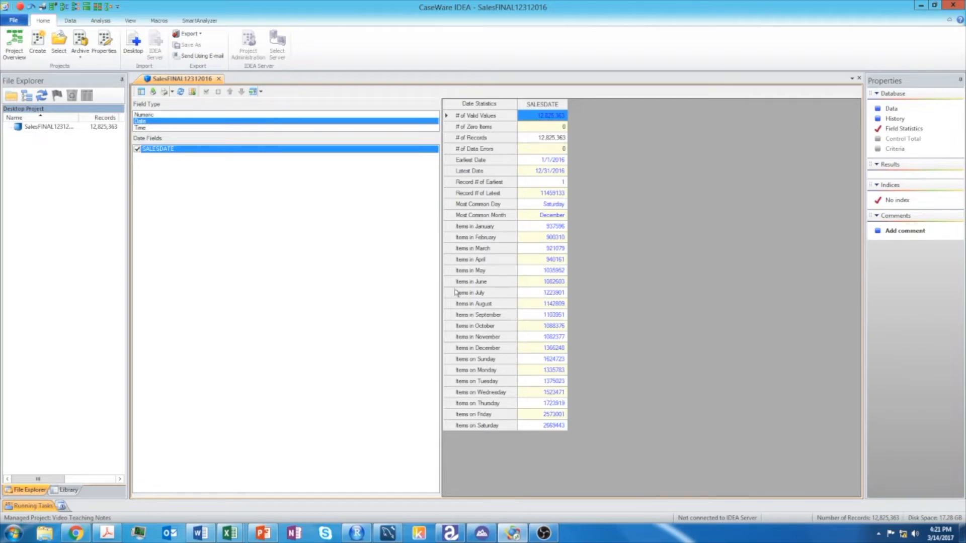
left_click(140, 128)
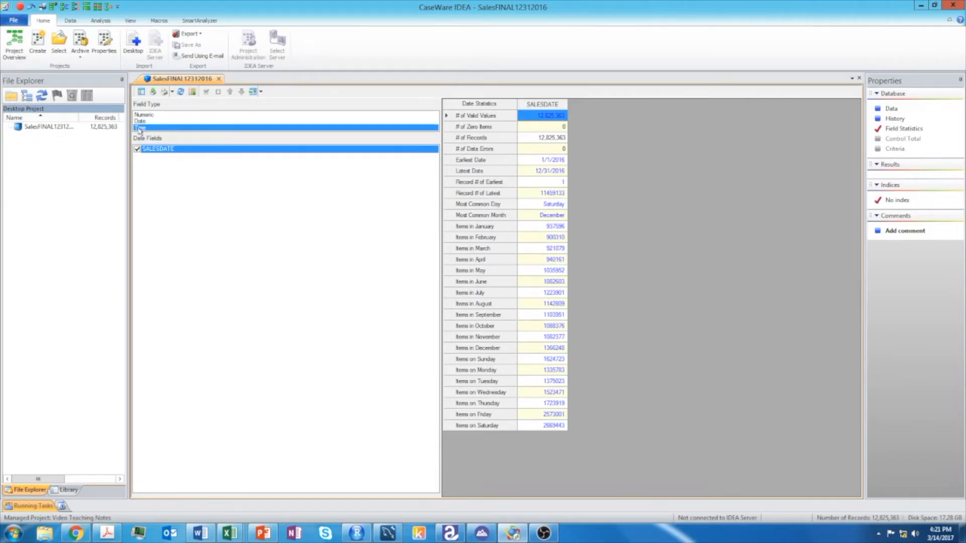
left_click(144, 114)
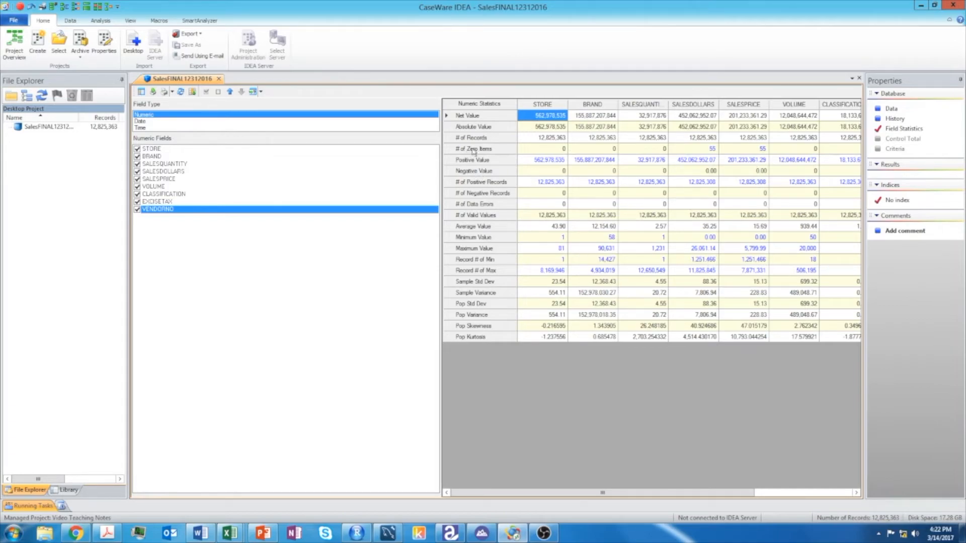
- Drill down into the zero items of SALESDOLLARS and examine the records' descriptions, quantities, prices and sales dates in a widened list
left_click(713, 149)
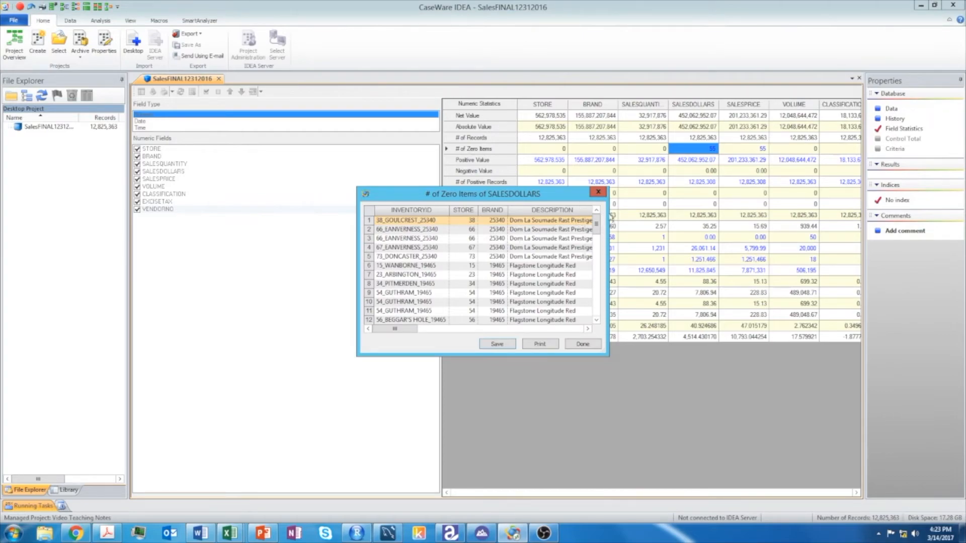
left_click_drag(606, 213, 855, 241)
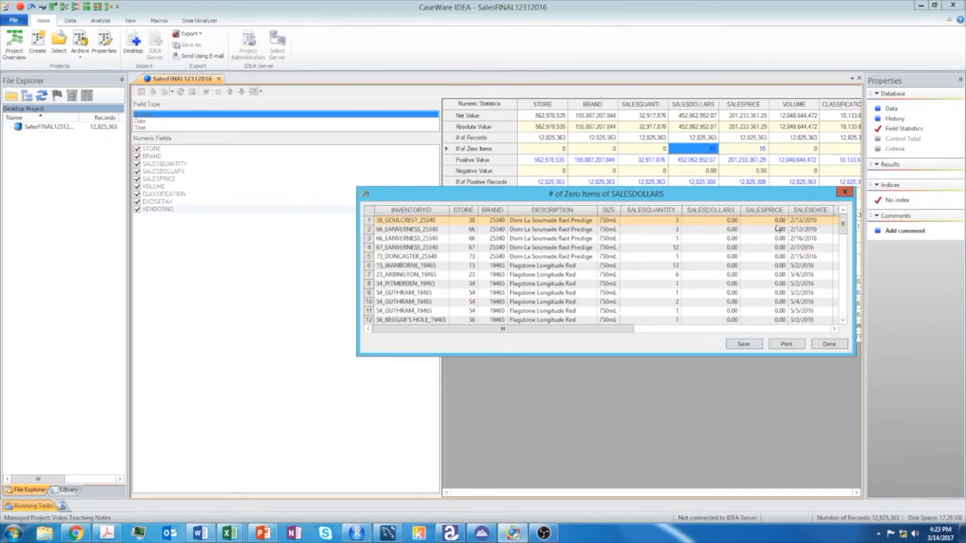
left_click(842, 321)
left_click(843, 321)
left_click(843, 321)
left_click(843, 320)
left_click(843, 320)
left_click(843, 321)
left_click(842, 320)
left_click(843, 320)
left_click(843, 320)
left_click(842, 320)
left_click(842, 321)
left_click(843, 321)
left_click(843, 321)
left_click(842, 320)
left_click(843, 320)
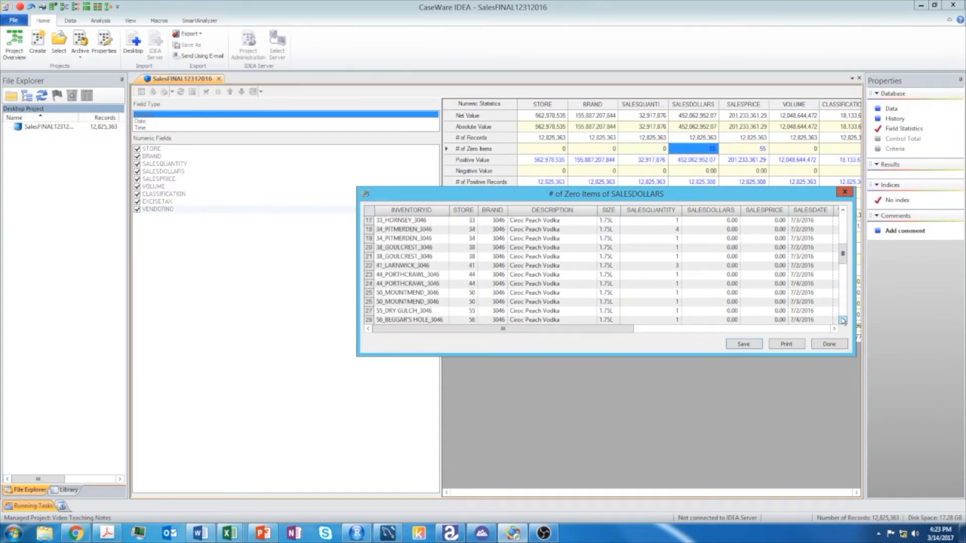
- Look further through the July 2016 zero-dollar sales of Ciroc Peach Vodka, return to the first record and close the list
left_click(842, 320)
left_click(843, 321)
left_click(842, 320)
left_click(842, 320)
left_click(842, 321)
left_click(842, 320)
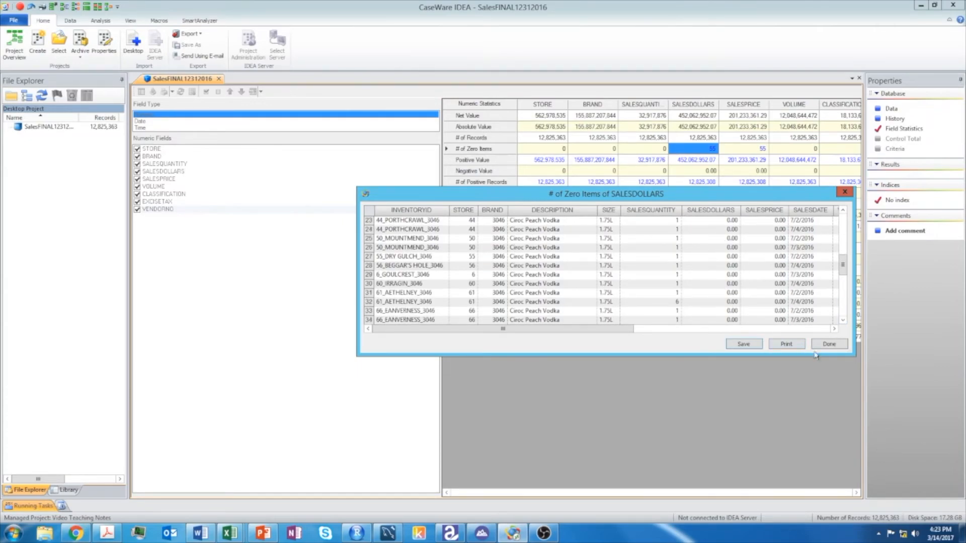
left_click(843, 320)
left_click(842, 321)
left_click(843, 320)
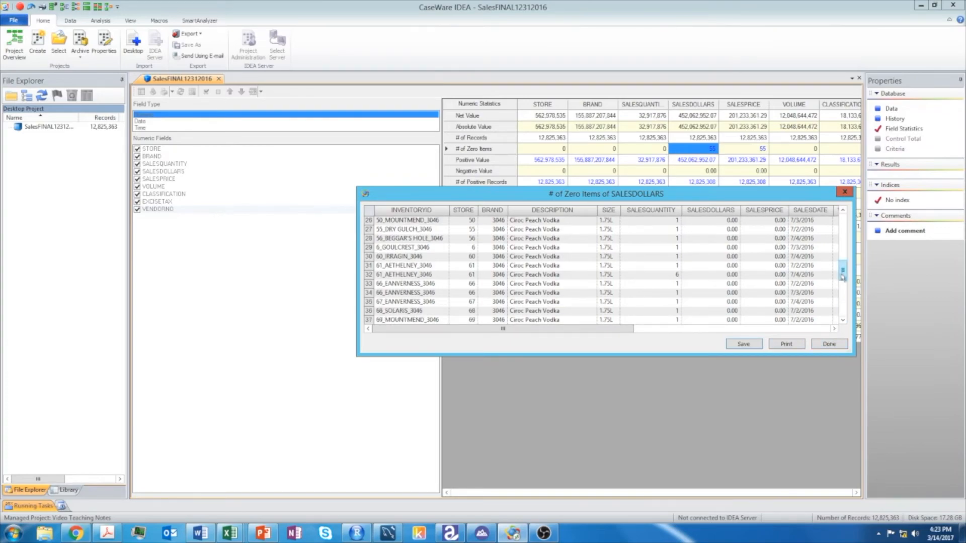
left_click_drag(843, 277, 843, 221)
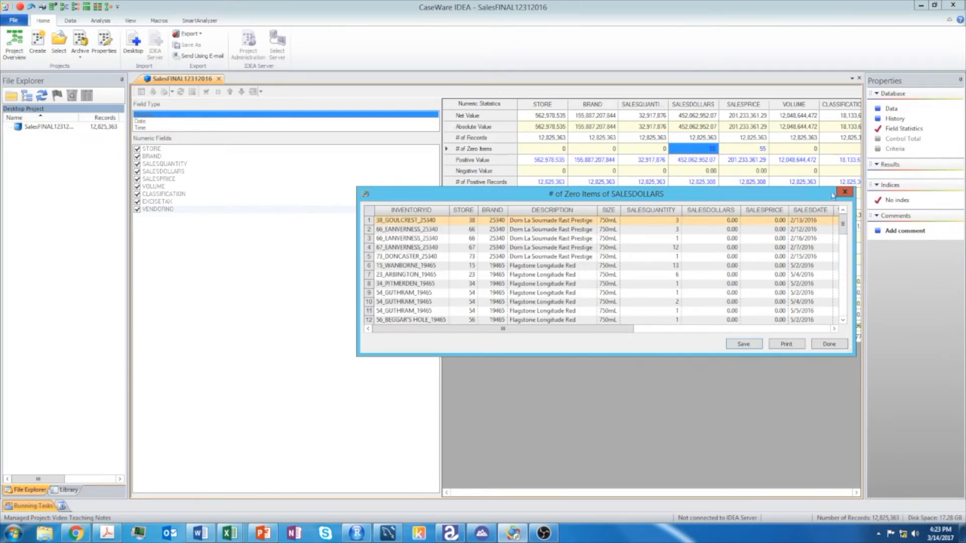
left_click(825, 345)
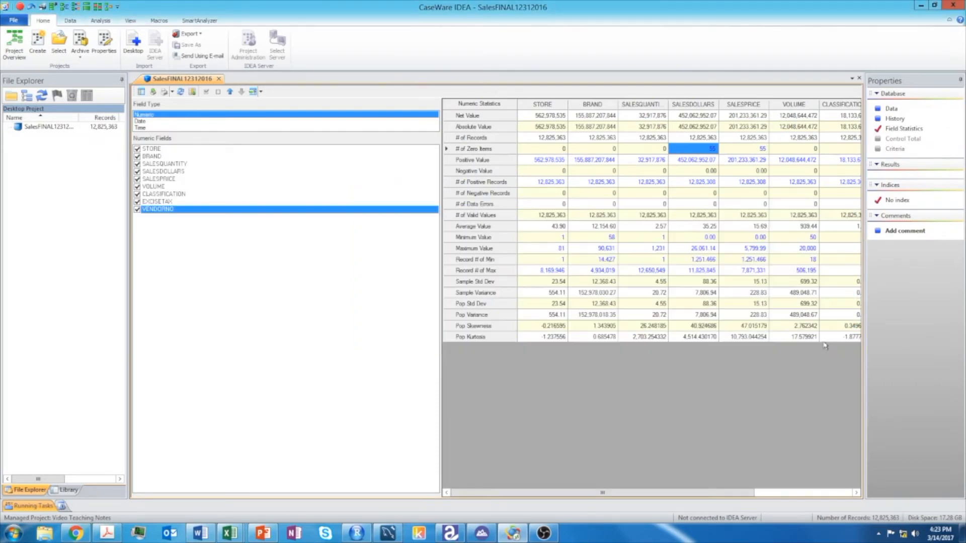